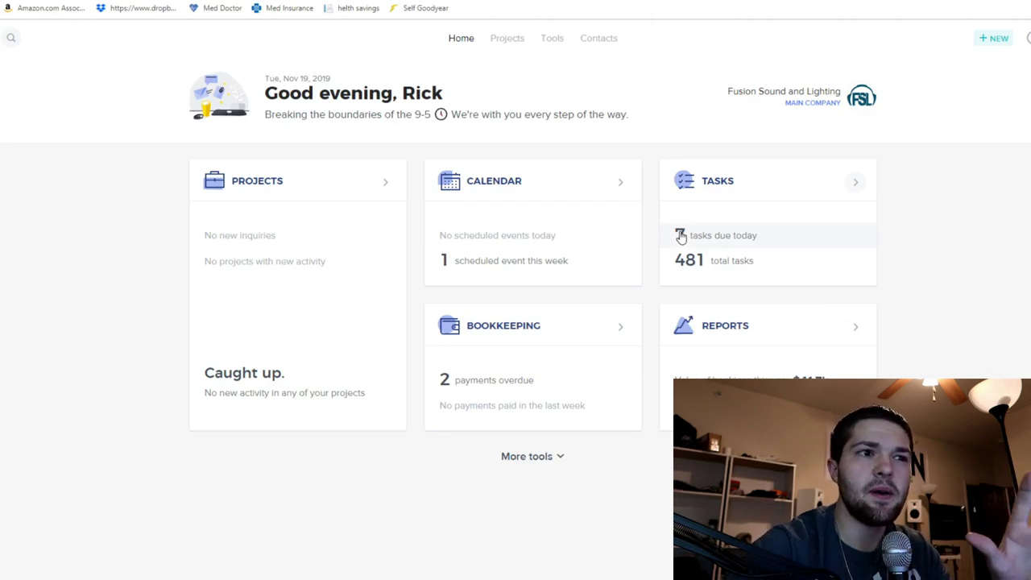
Step: Open the task list, add a blank task and delete it
click(756, 197)
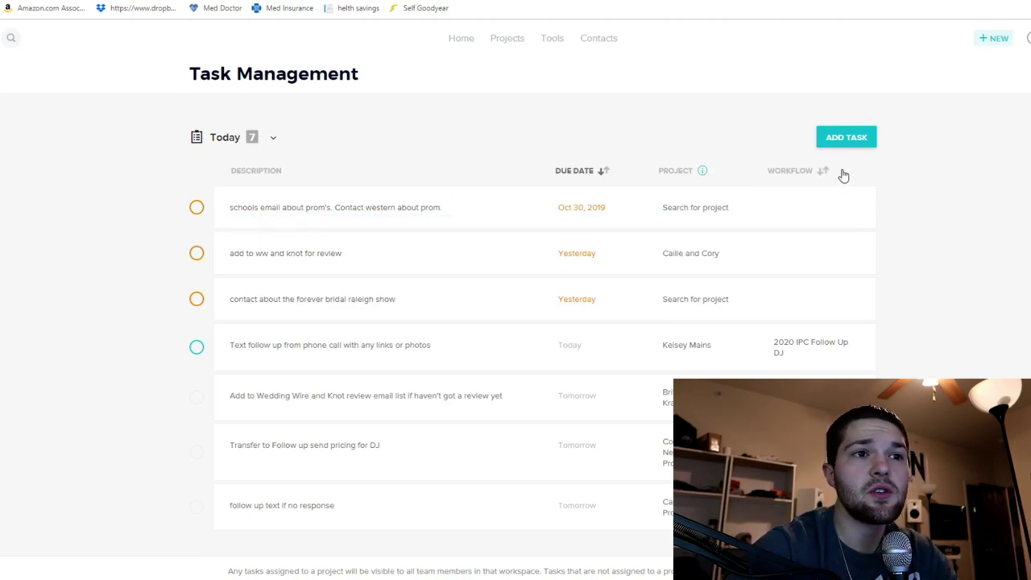
click(859, 143)
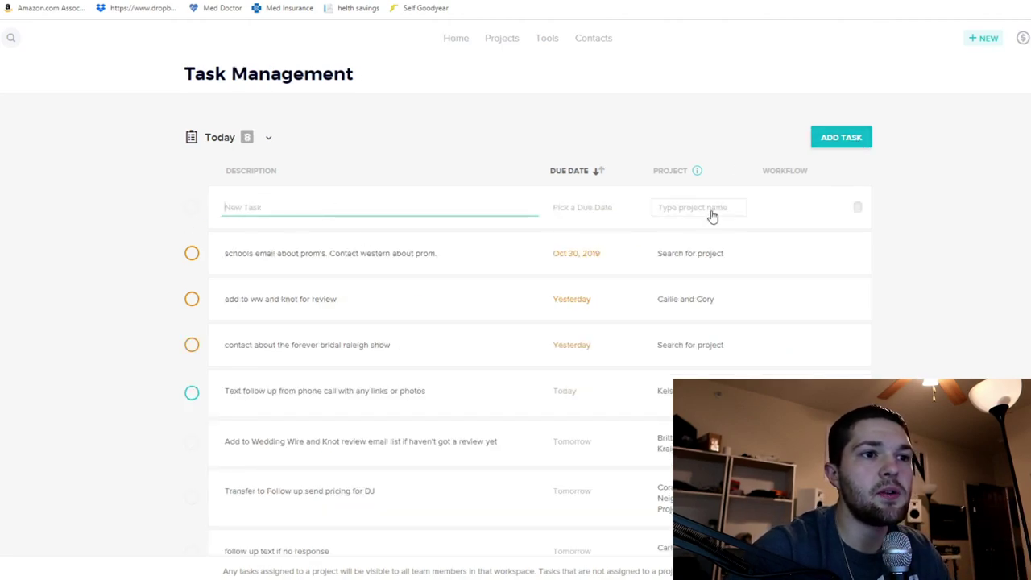
click(859, 210)
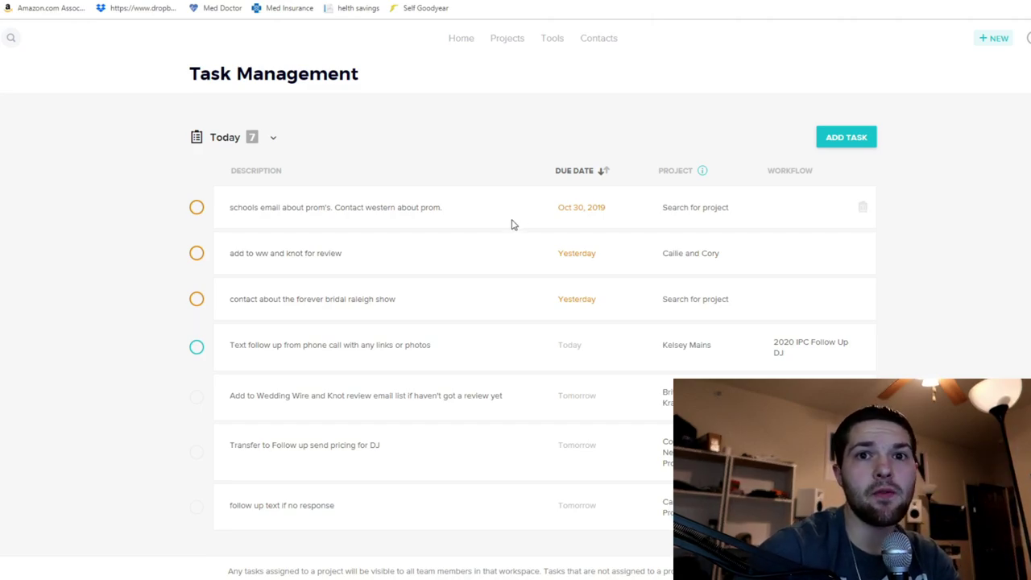
Step: Open the list of workflows and create a new workflow template
click(501, 43)
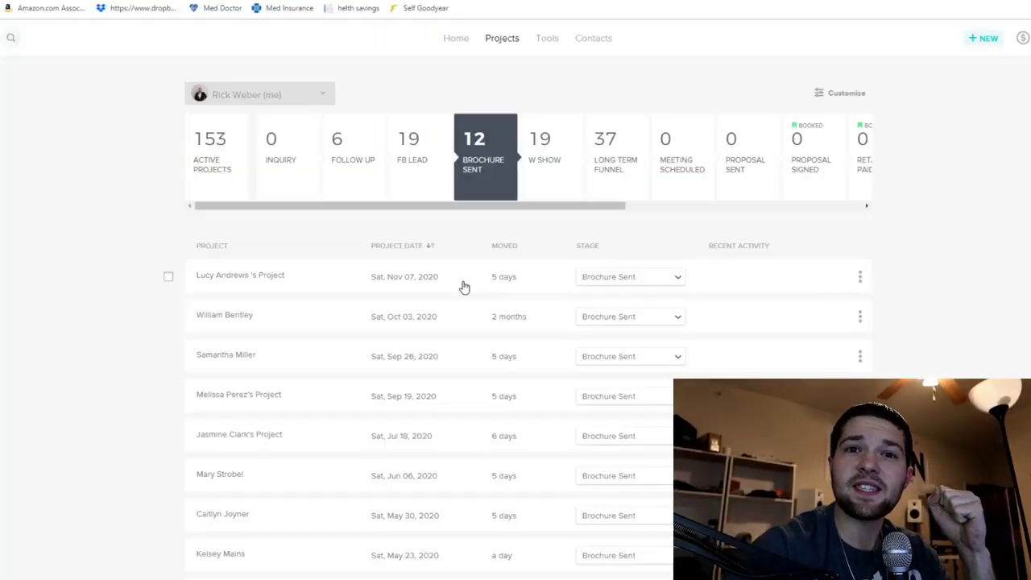
click(550, 40)
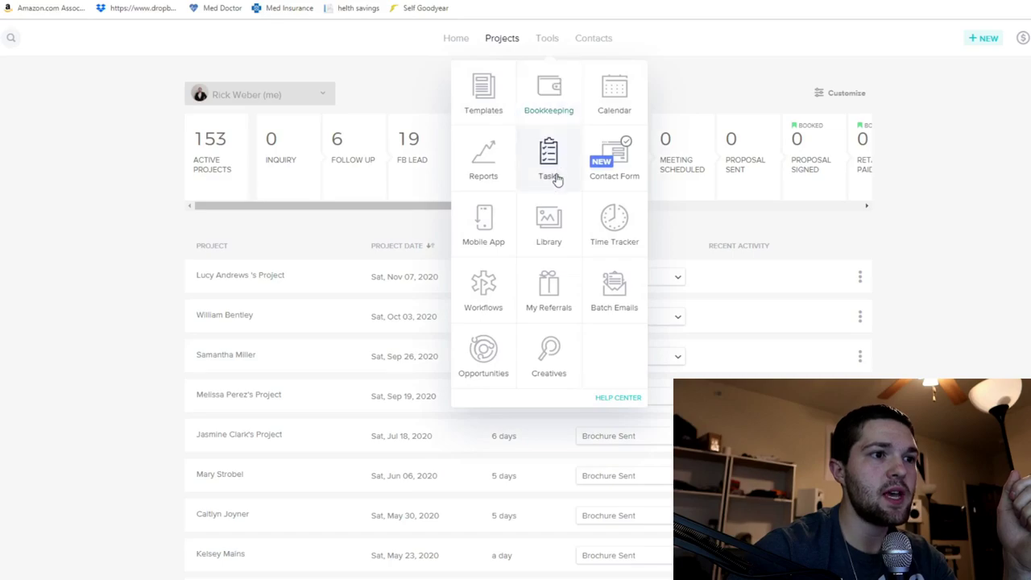
click(483, 284)
scroll(332, 243, down, 4)
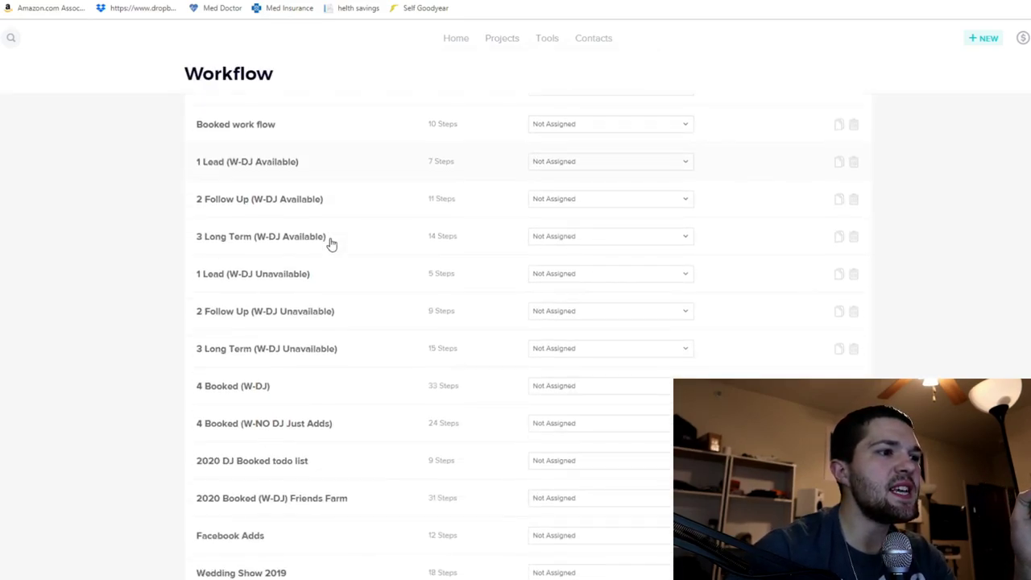
scroll(331, 243, up, 4)
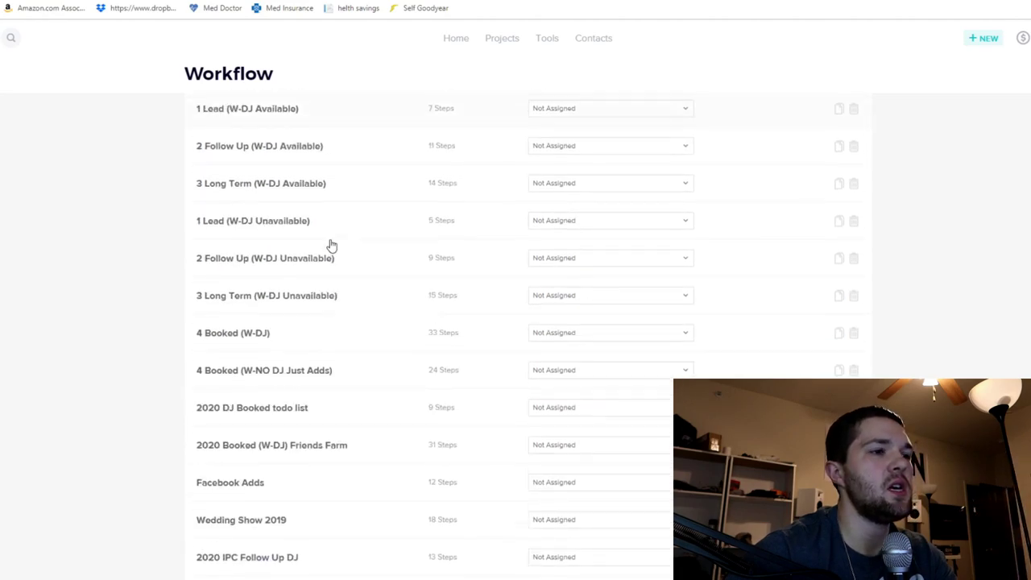
scroll(329, 245, down, 2)
scroll(331, 246, down, 2)
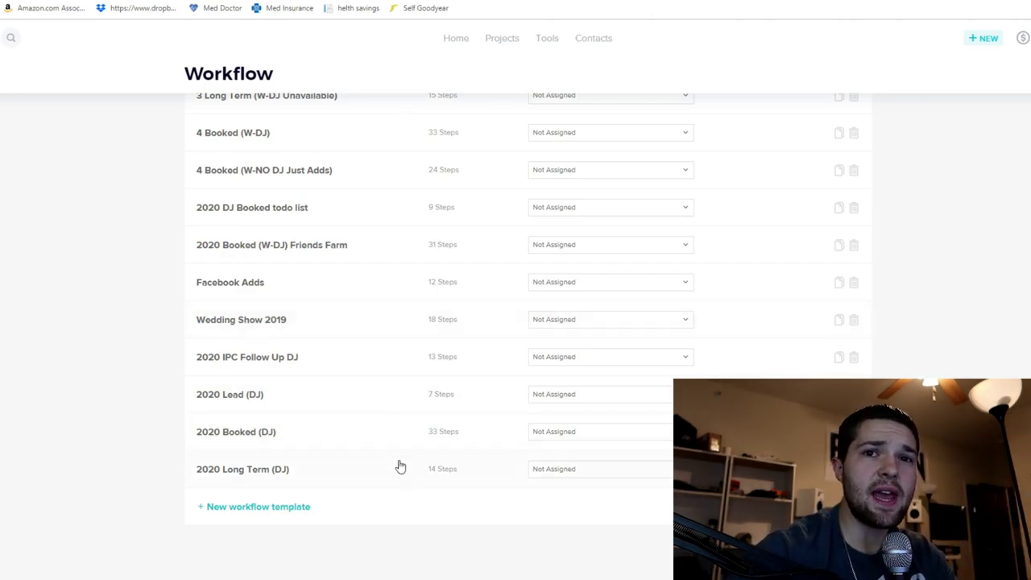
click(280, 513)
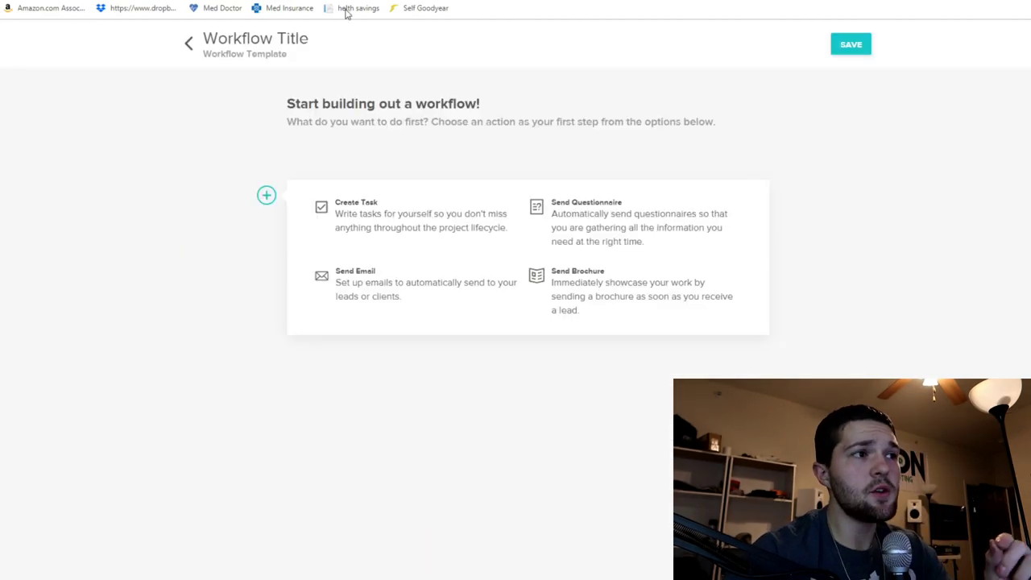
Step: Title the new workflow template "YouTube Ad"
click(315, 42)
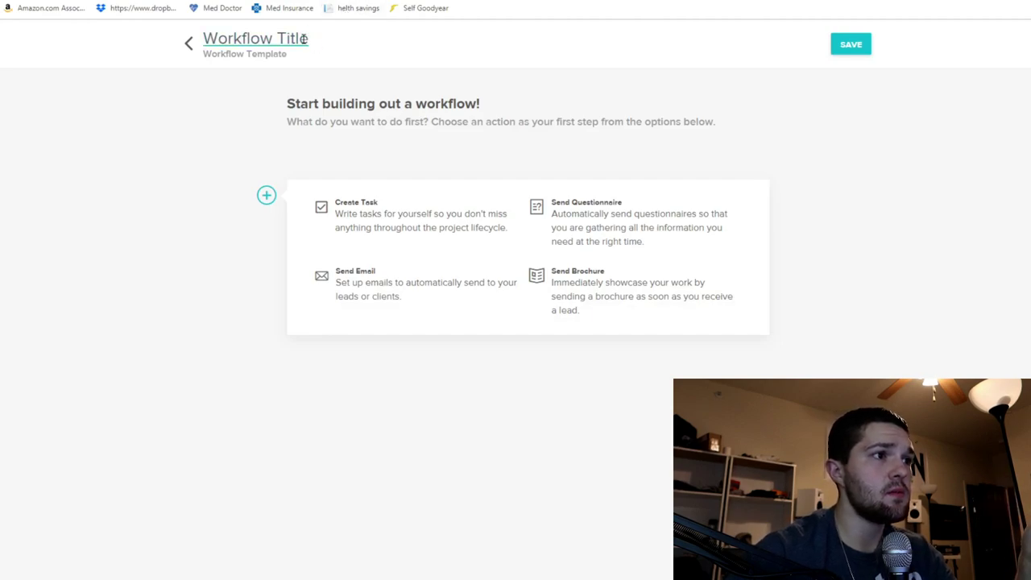
drag(310, 40, 171, 40)
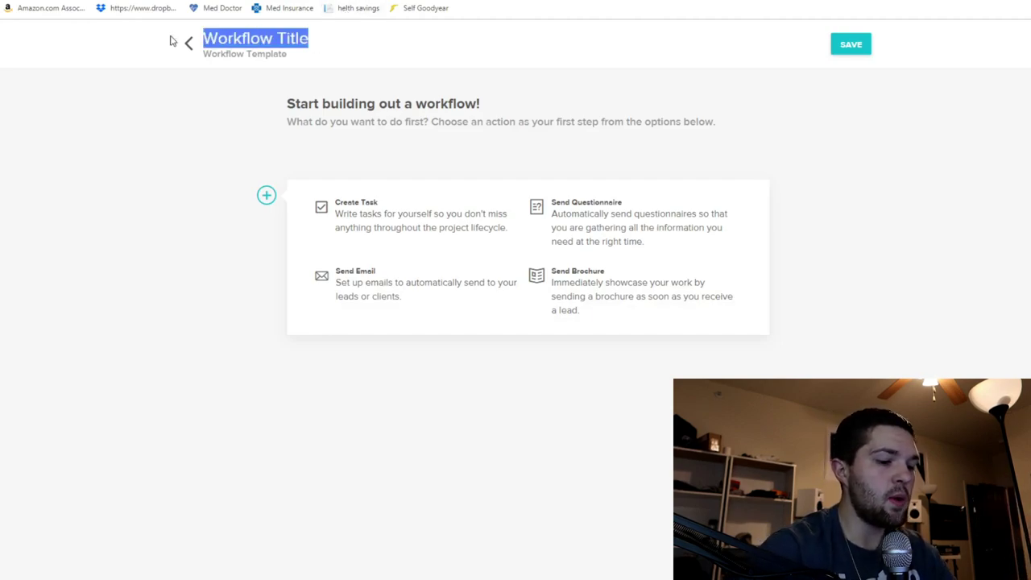
text(YouTube Ad)
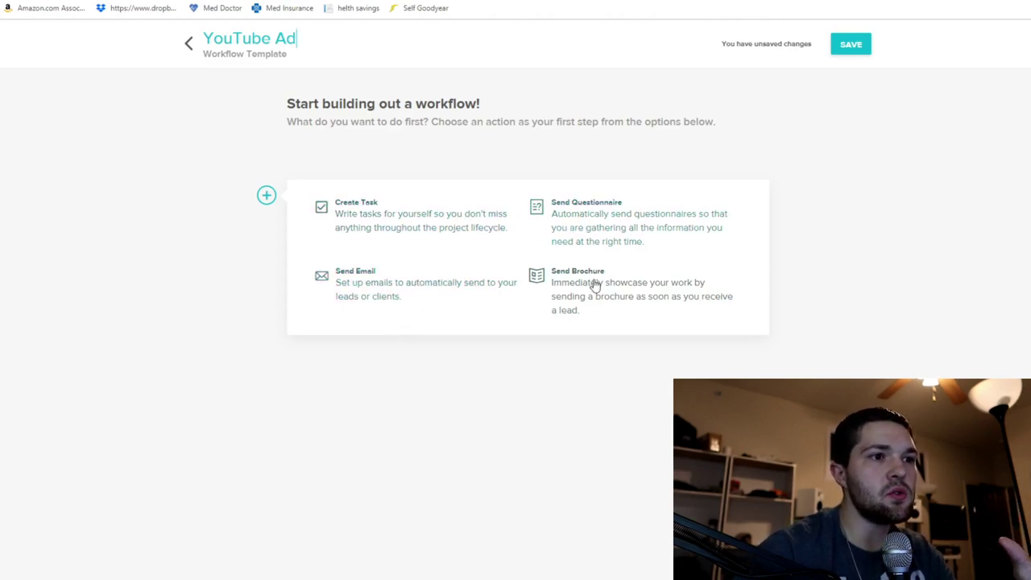
Step: Add a Create Task step reading "Follow up text with lead 1 week old", due 7 days after activating the workflow
click(403, 232)
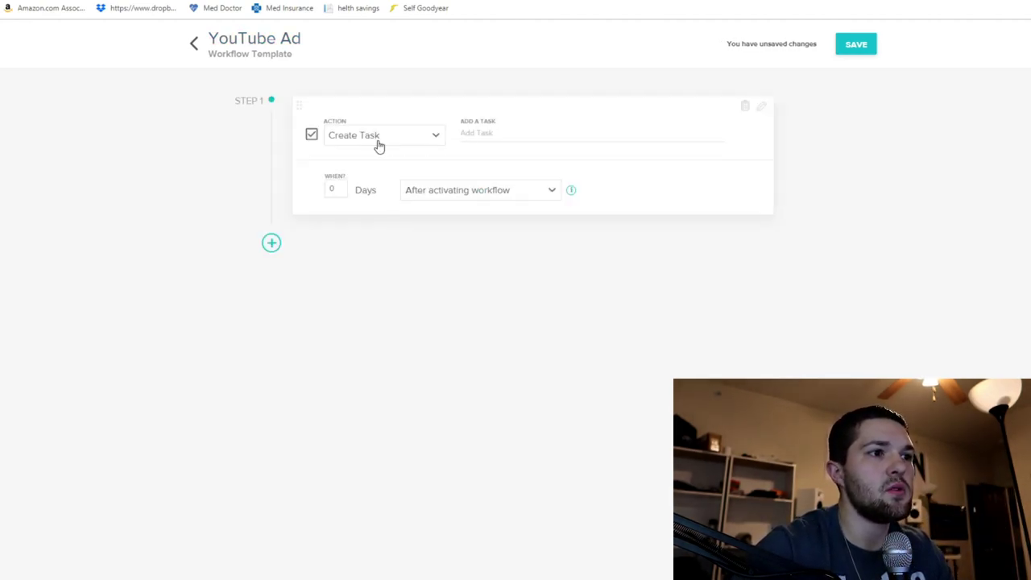
click(551, 129)
text(Remind me to Upload a video)
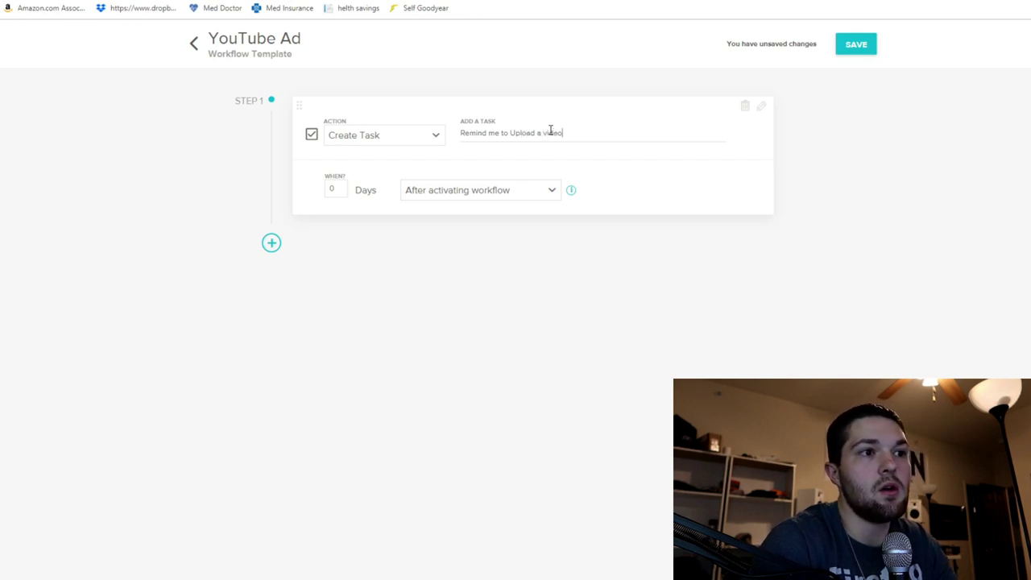
key(ctrl+a)
key(BackSpace)
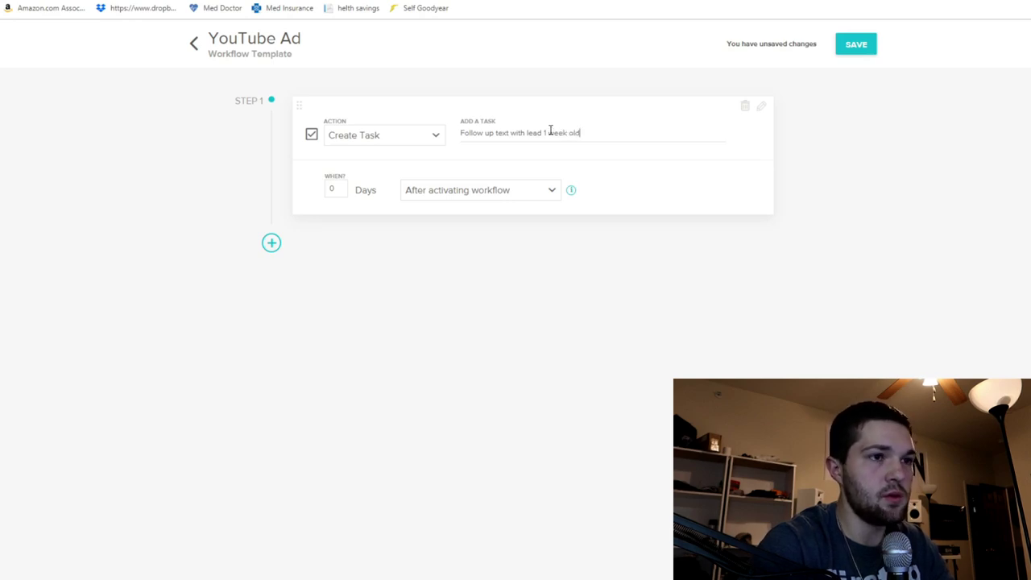
text(d)
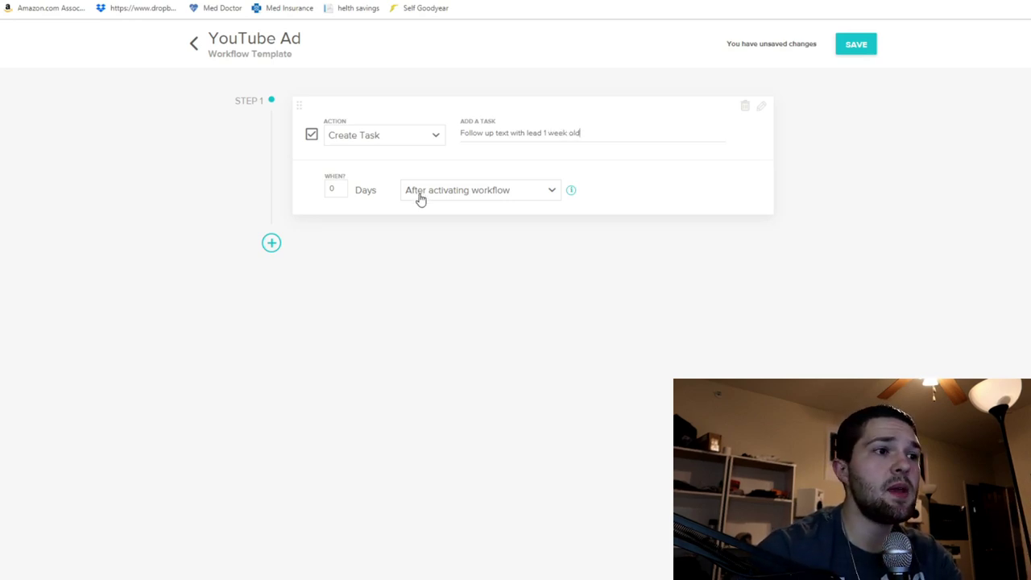
click(477, 193)
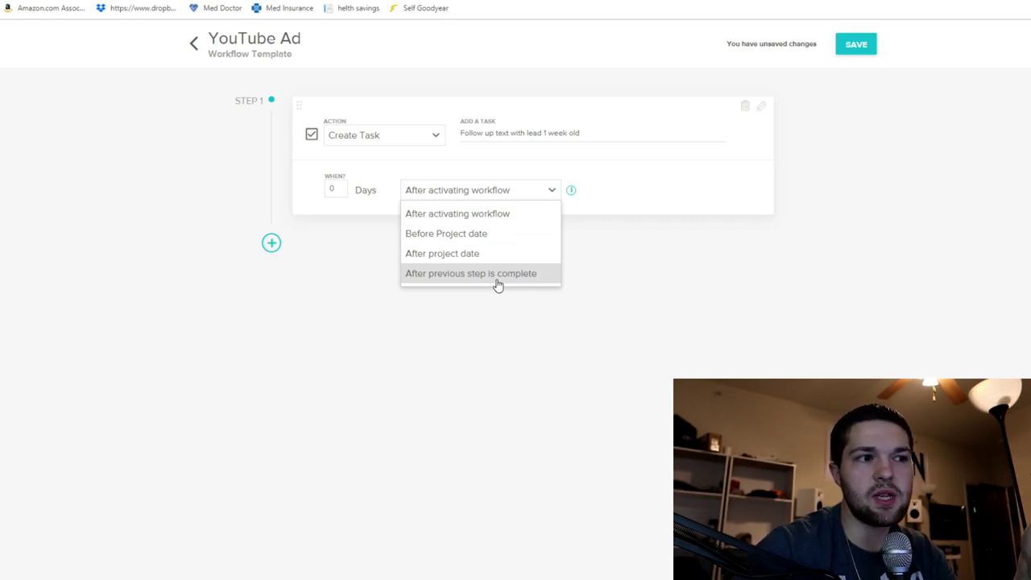
click(447, 214)
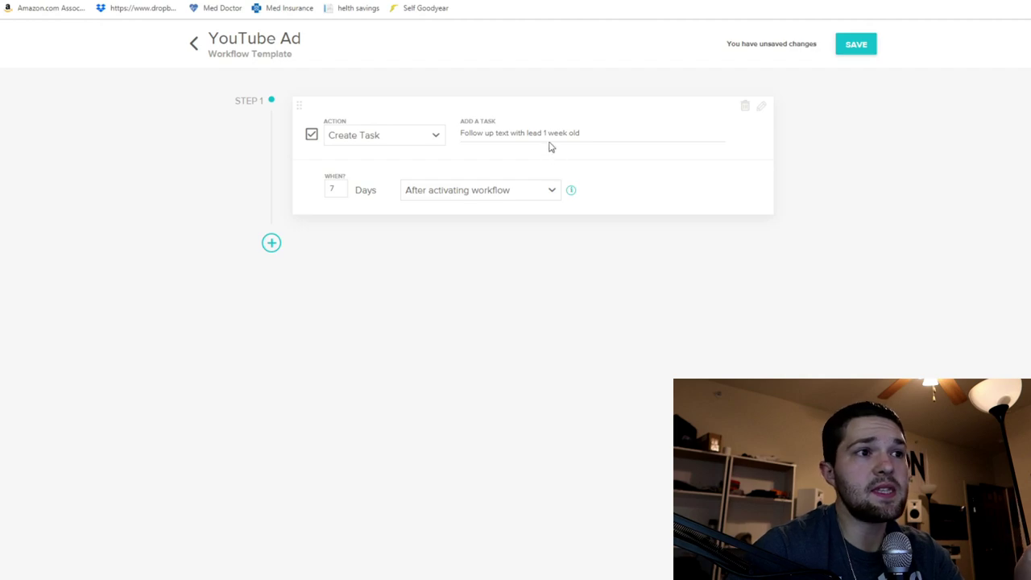
Step: Add a Send Questionnaire step to the workflow using the Post Wedding Survey template
click(275, 246)
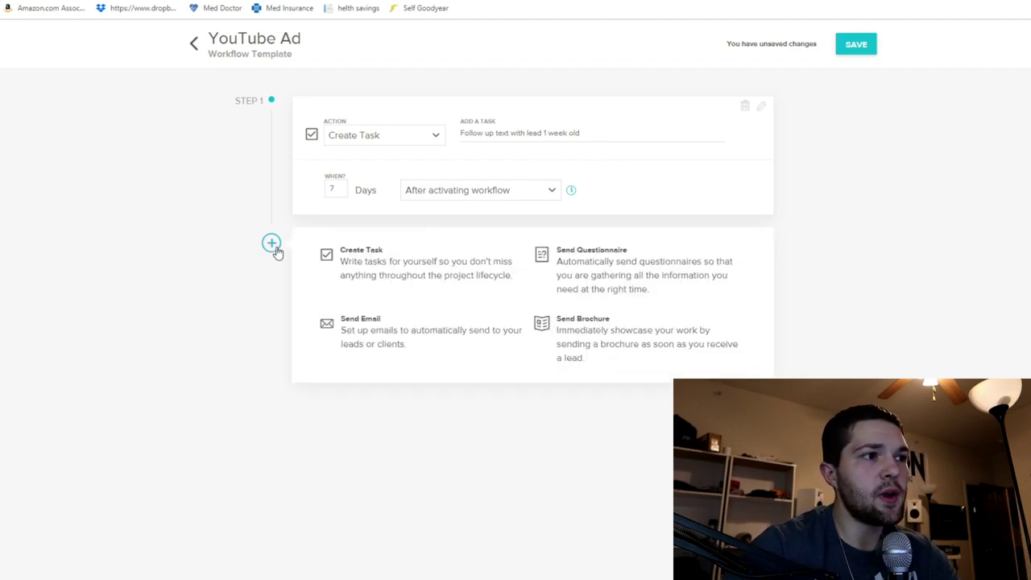
click(588, 274)
click(562, 223)
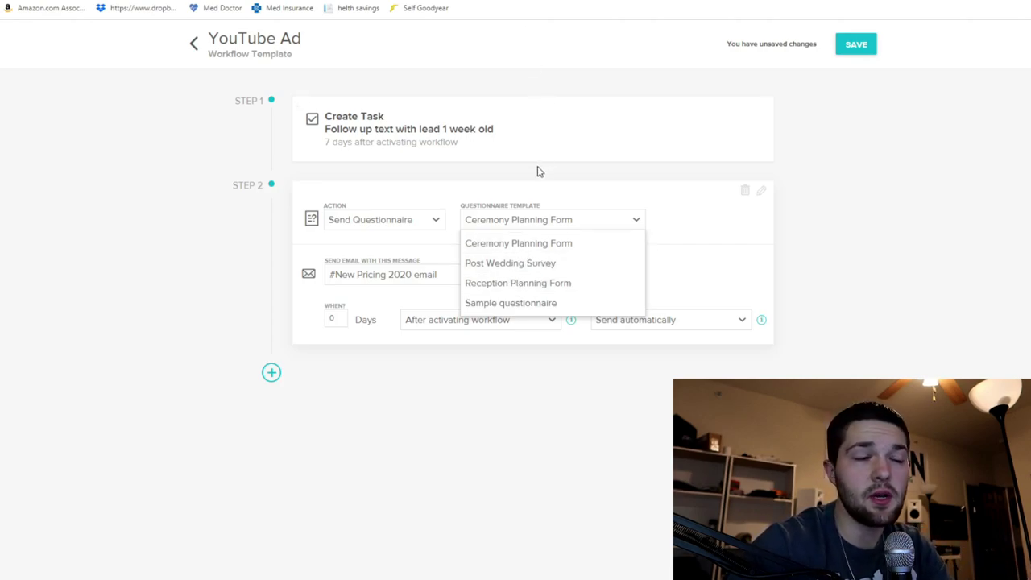
click(506, 244)
click(522, 221)
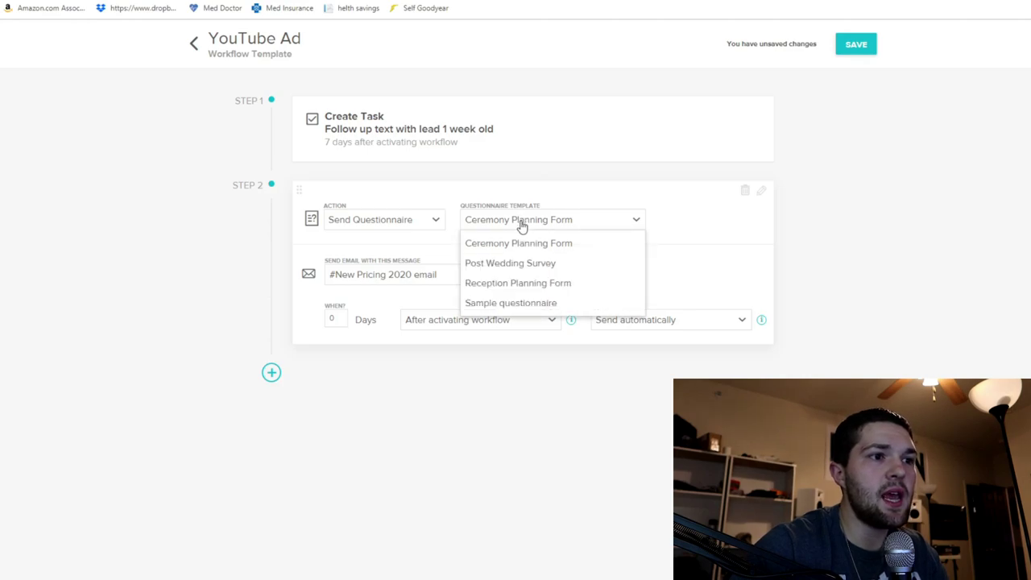
click(513, 264)
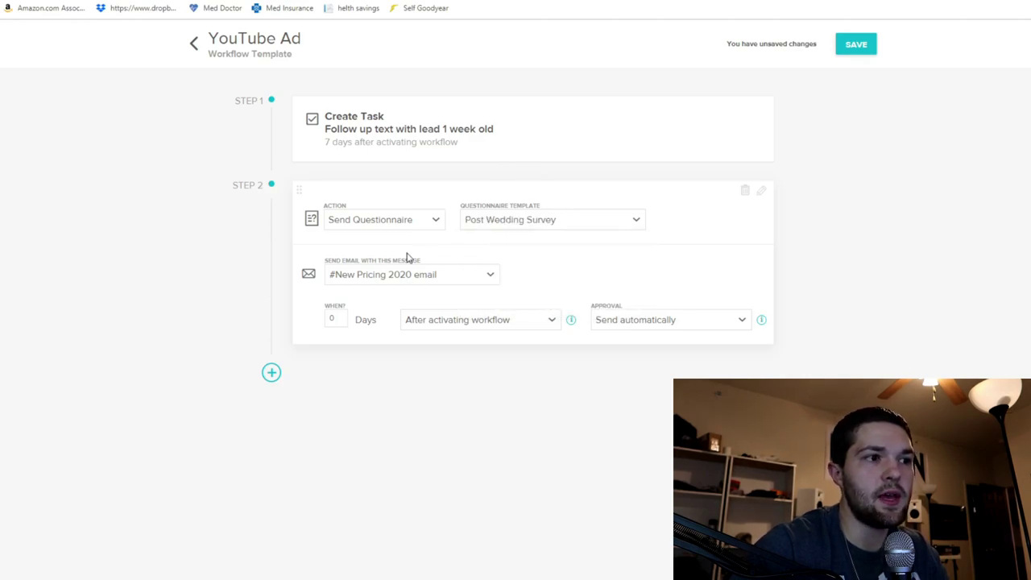
click(398, 221)
click(404, 223)
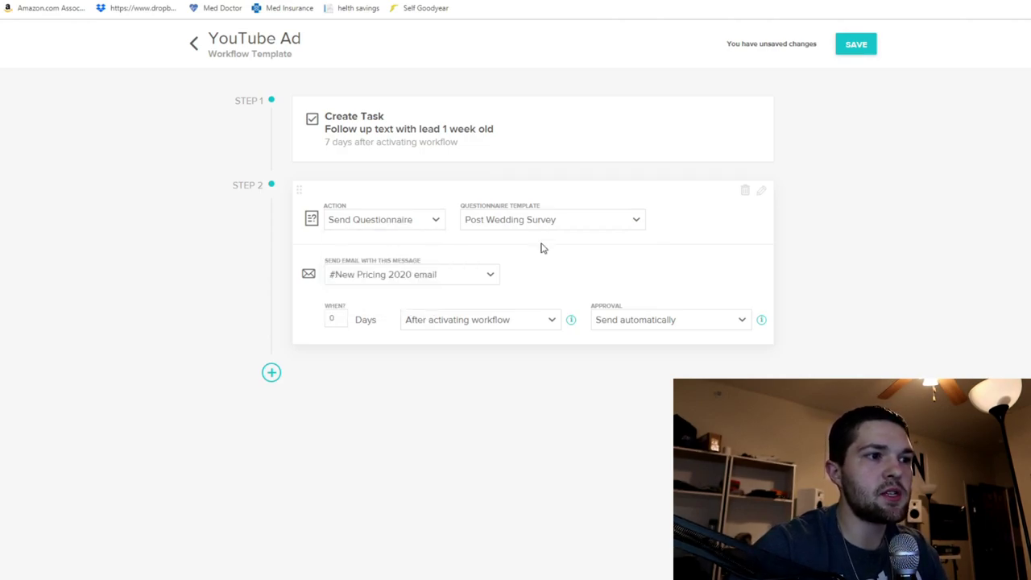
Step: Schedule the questionnaire for 4 days after project date and keep its approval on Send automatically
click(468, 275)
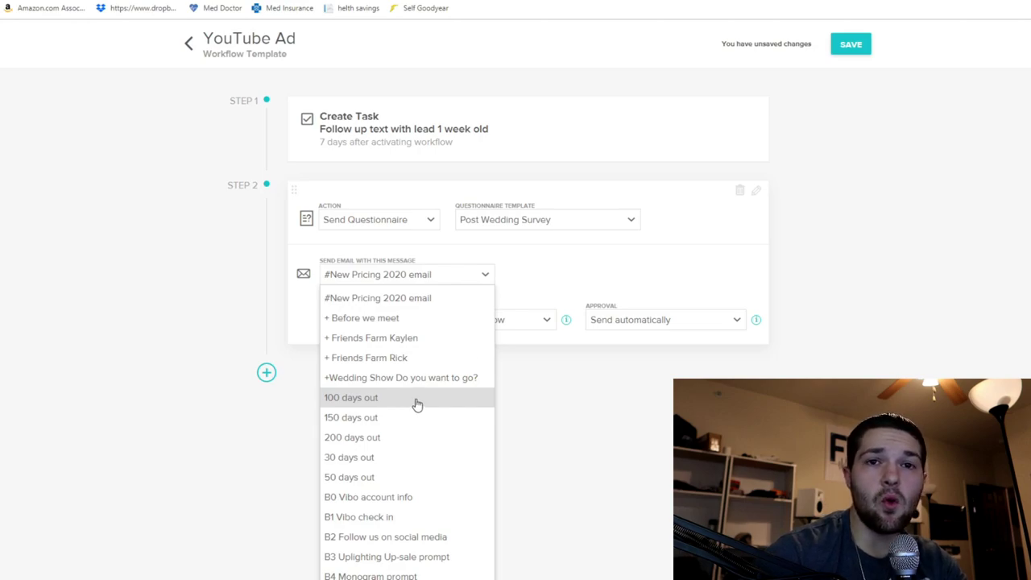
click(546, 300)
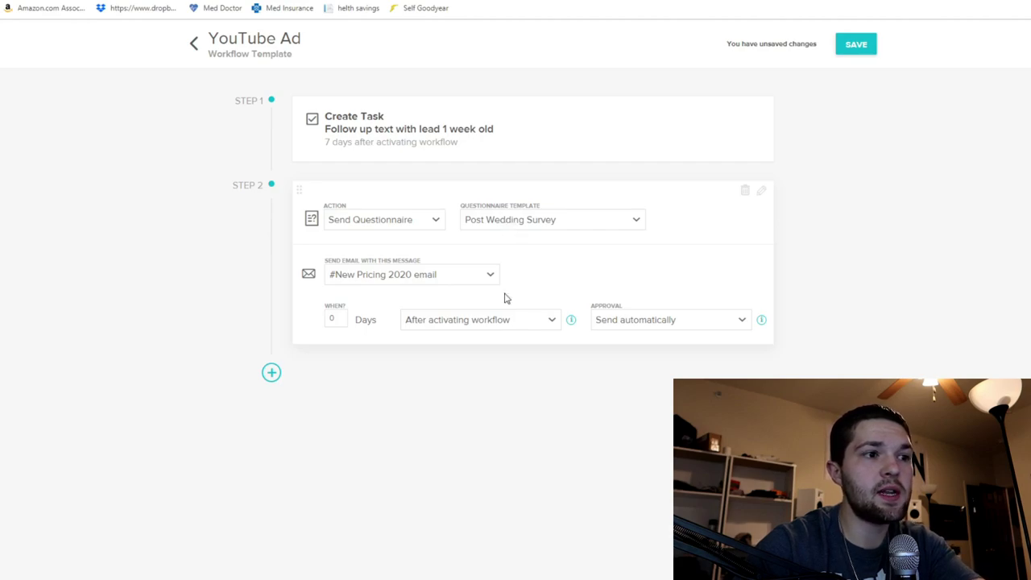
click(498, 321)
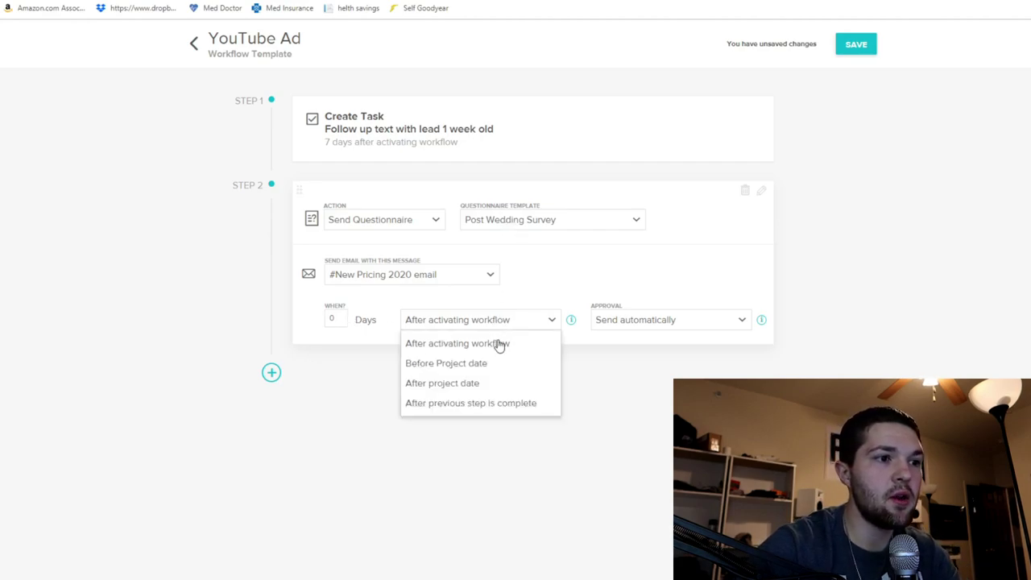
click(474, 385)
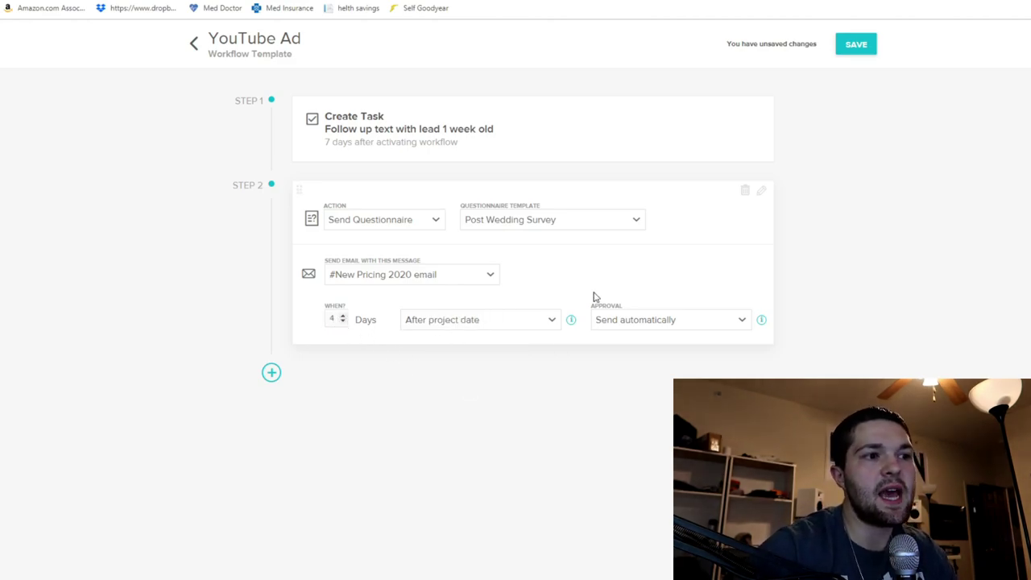
click(702, 323)
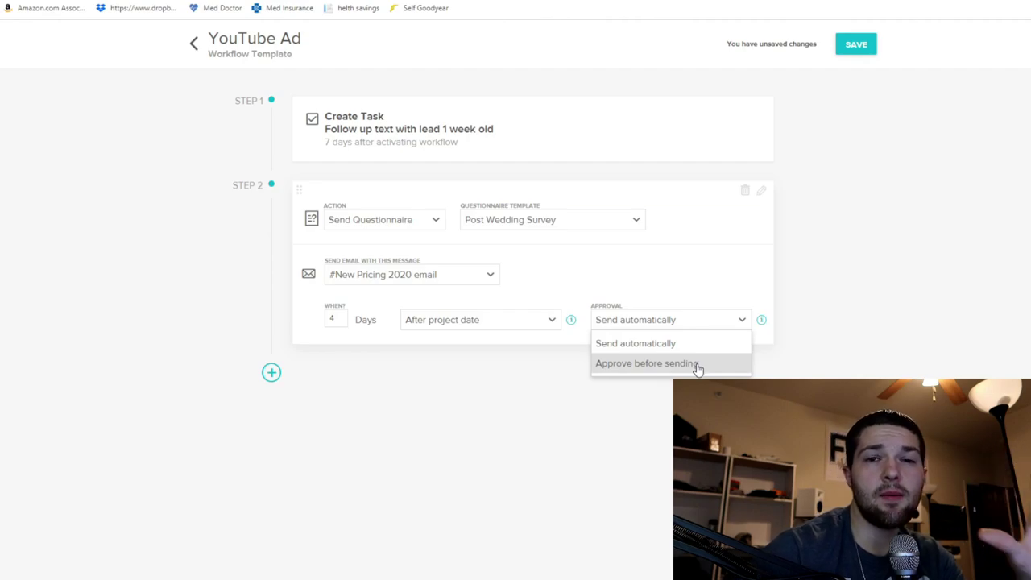
click(697, 367)
click(693, 323)
click(687, 342)
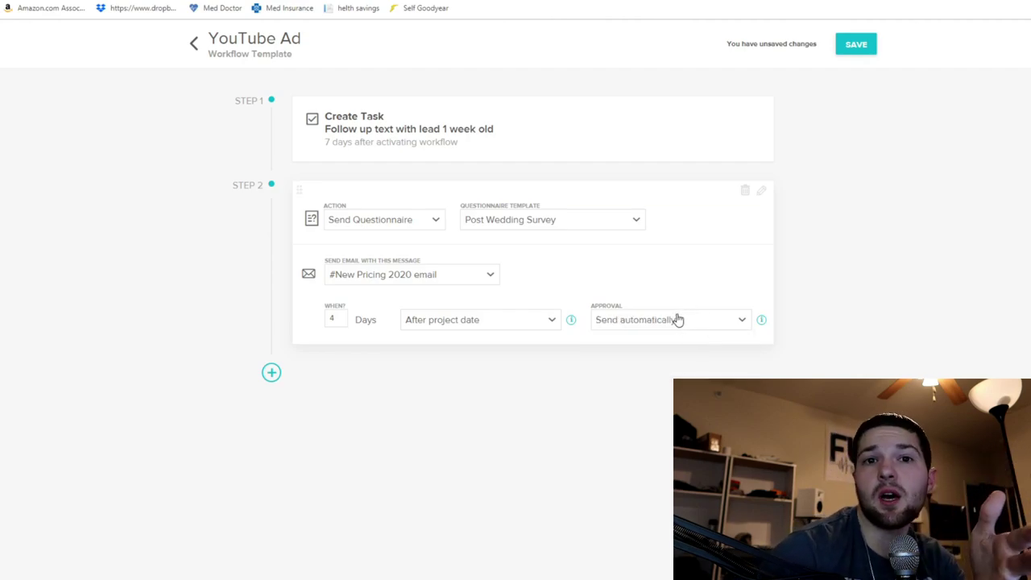
Step: Add a Send Brochure step to the workflow using the 2020 Wedding Full Brochure template
click(437, 370)
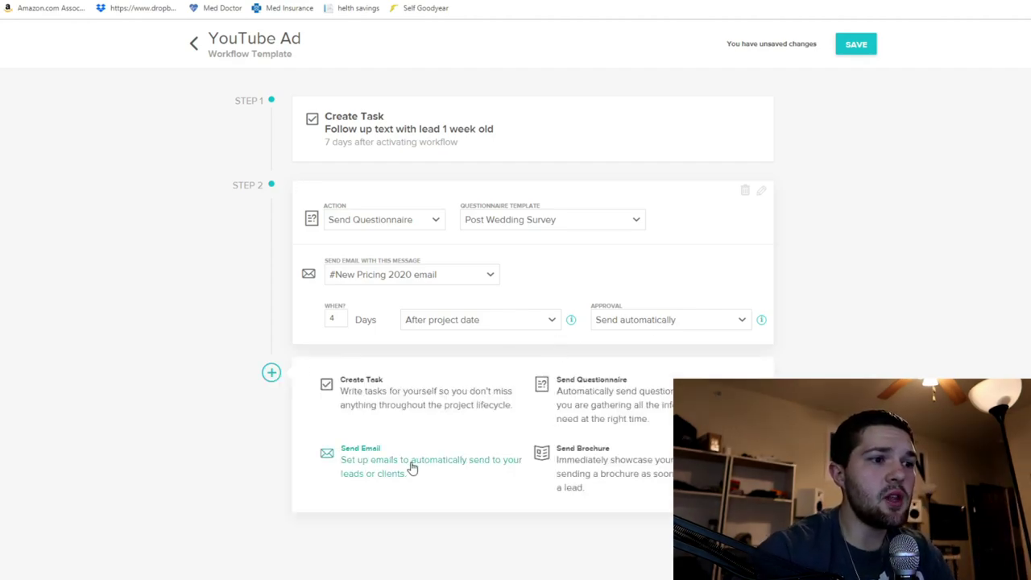
click(586, 456)
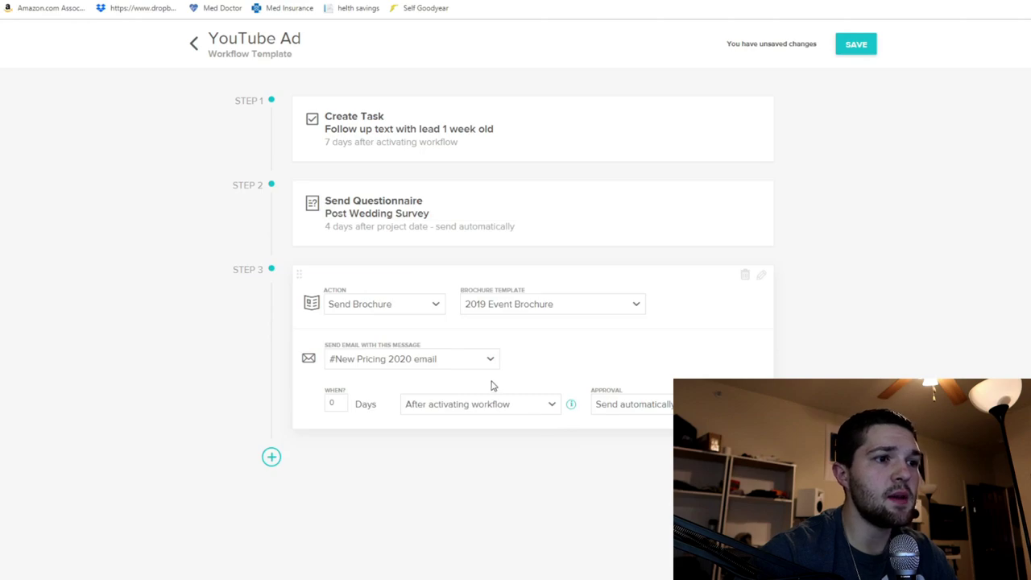
click(574, 313)
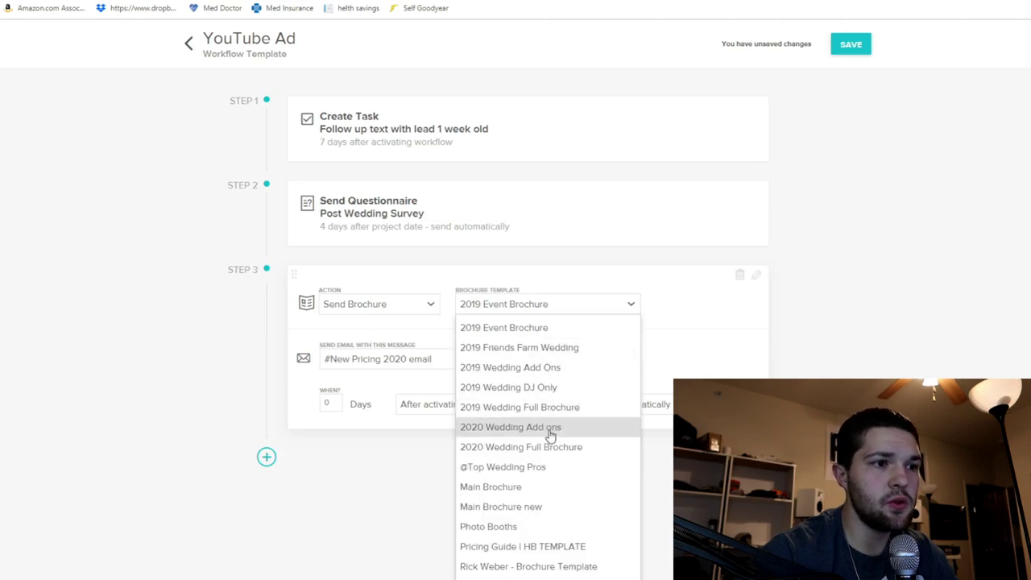
scroll(550, 436, down, 1)
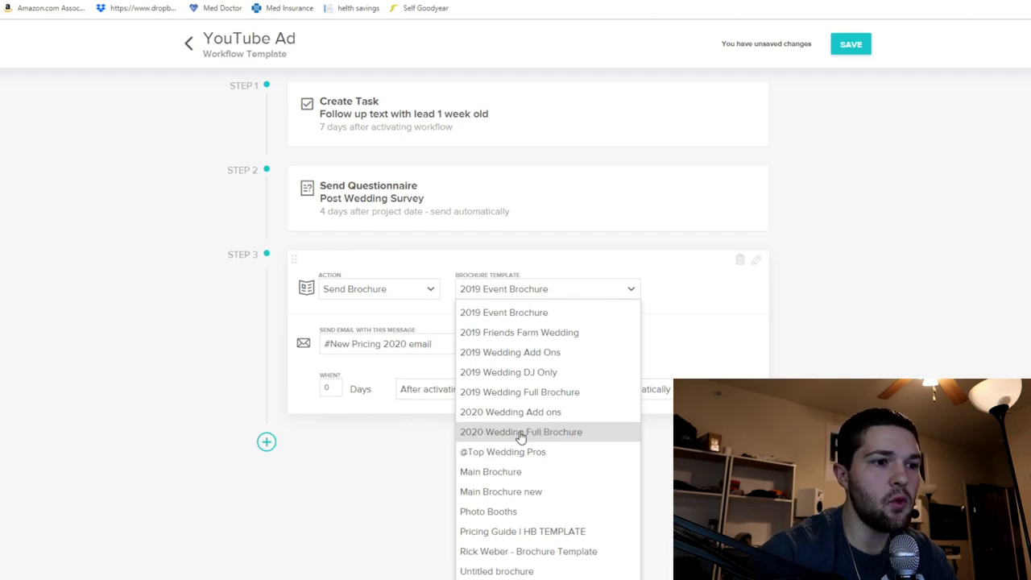
click(521, 433)
Step: Set the Send Brochure step's email message to the "F0 inital phone call brochure" template
click(444, 360)
scroll(443, 474, down, 1)
scroll(431, 439, down, 7)
scroll(432, 419, down, 10)
scroll(425, 415, down, 10)
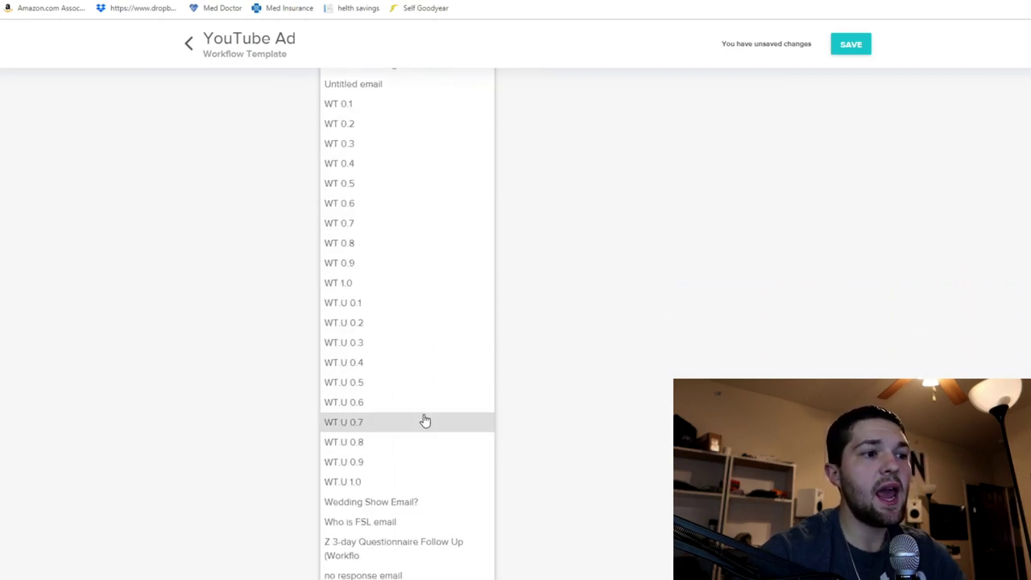
scroll(425, 420, down, 3)
scroll(426, 421, up, 15)
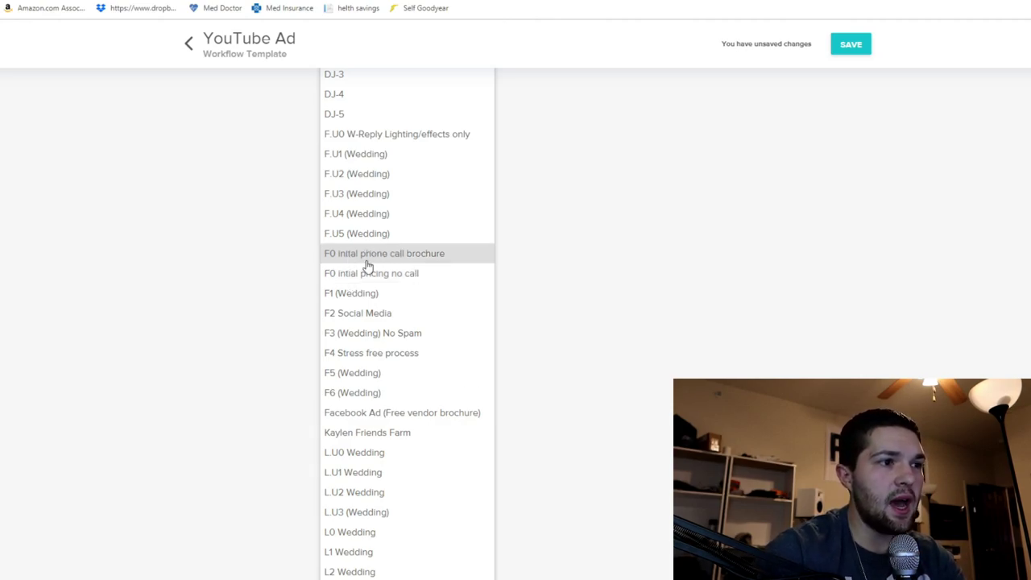
click(411, 260)
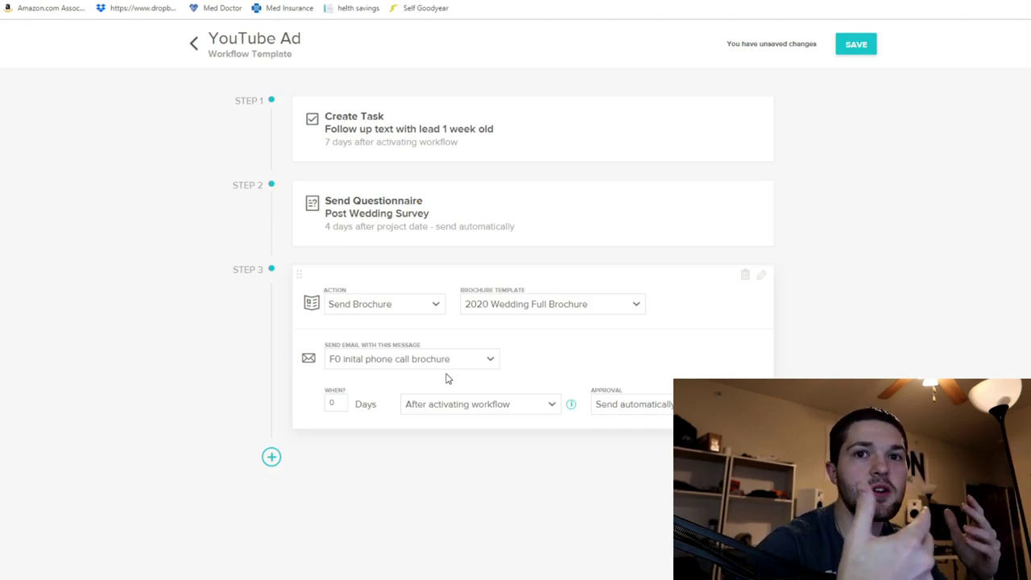
Step: Keep the brochure's timing at 0 days after activating workflow and set its approval to Approve before sending
click(485, 405)
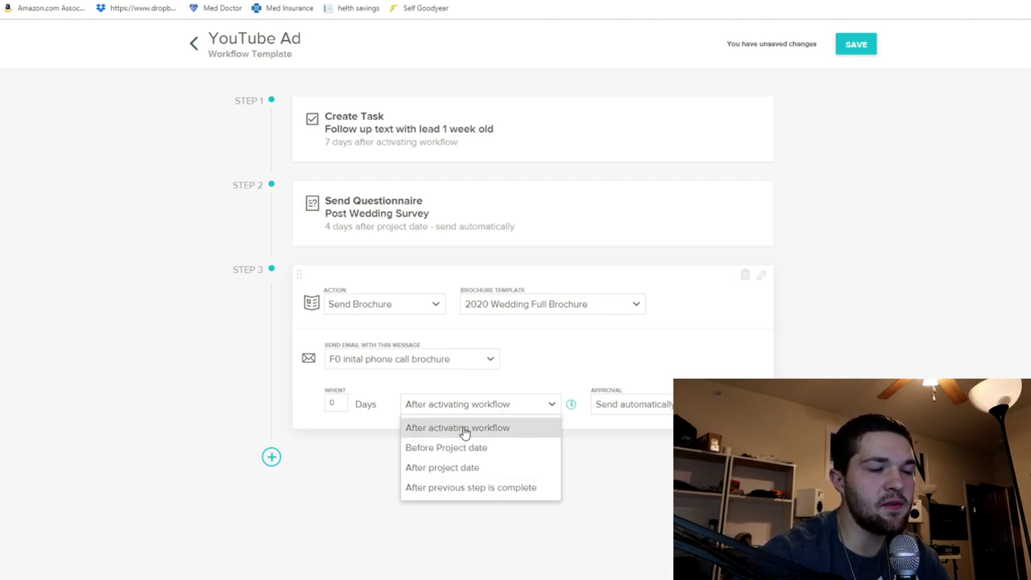
click(334, 395)
click(633, 403)
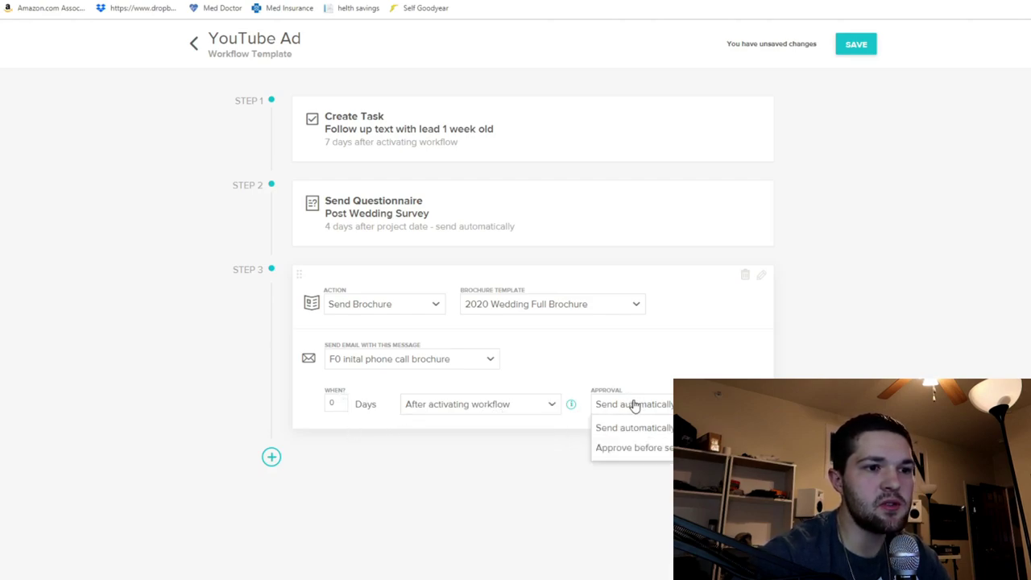
click(642, 449)
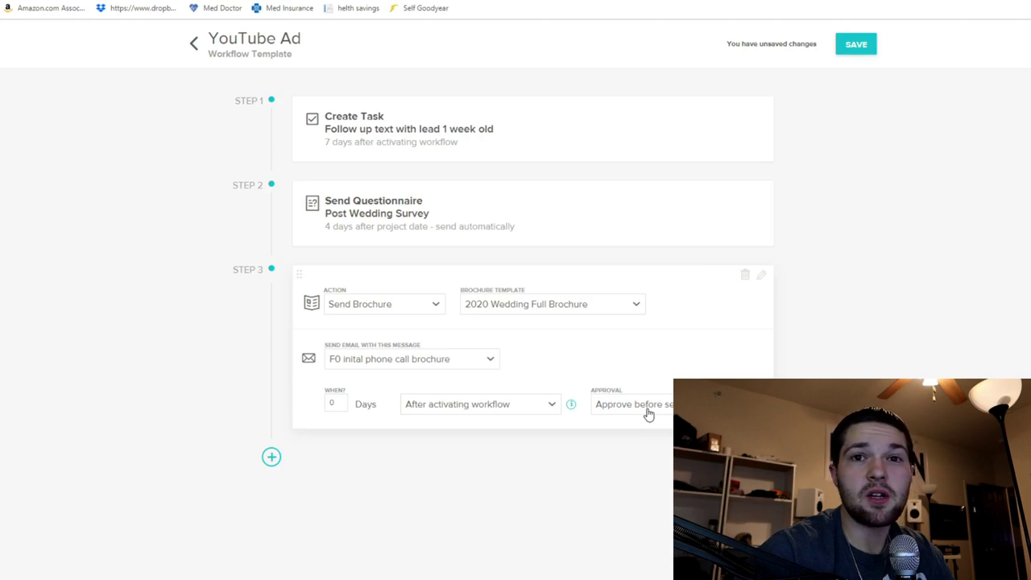
Step: Add a Send Email step using the F2 Social Media message, scheduled 3 days after previous step is complete
click(270, 457)
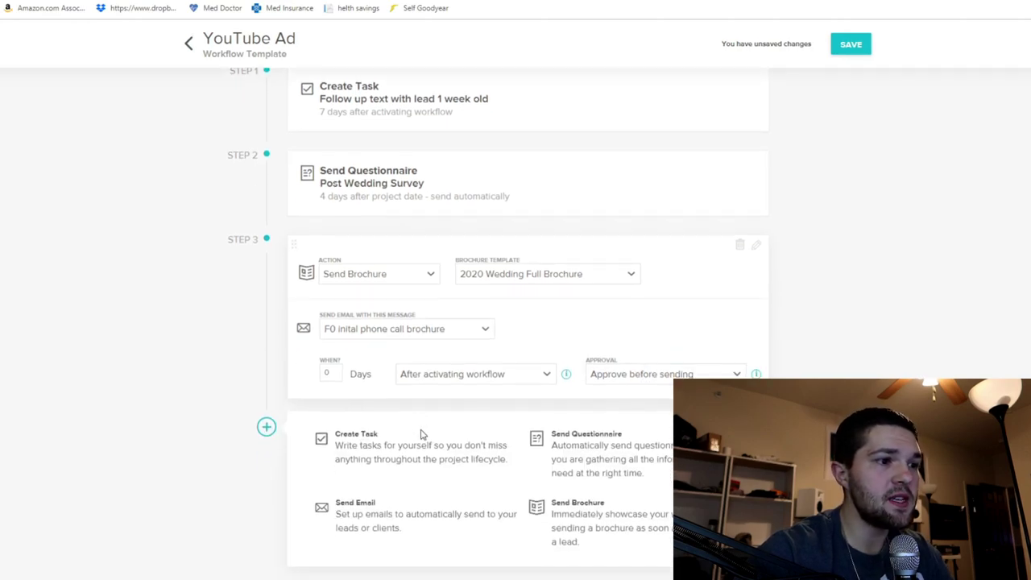
click(373, 519)
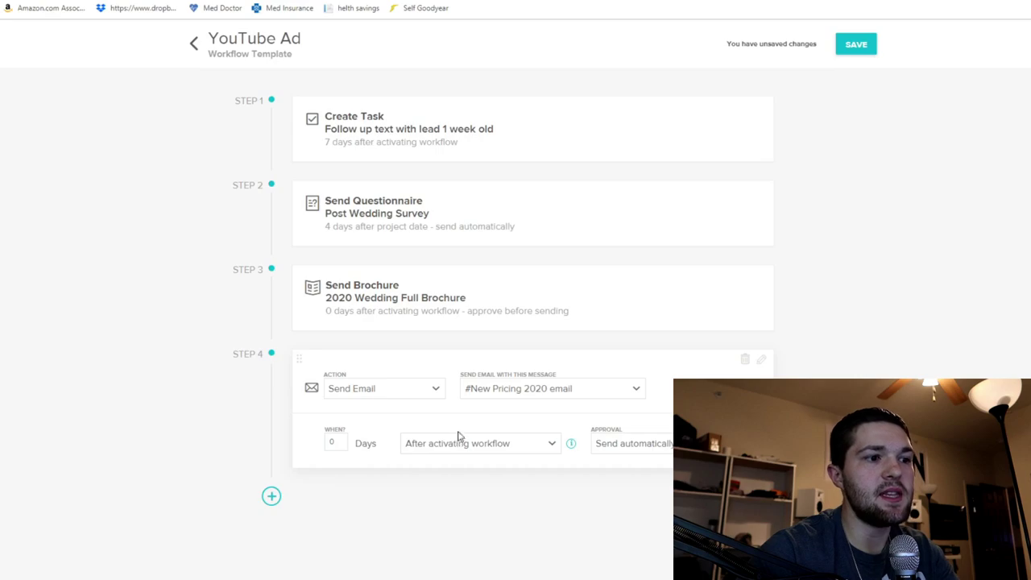
click(568, 396)
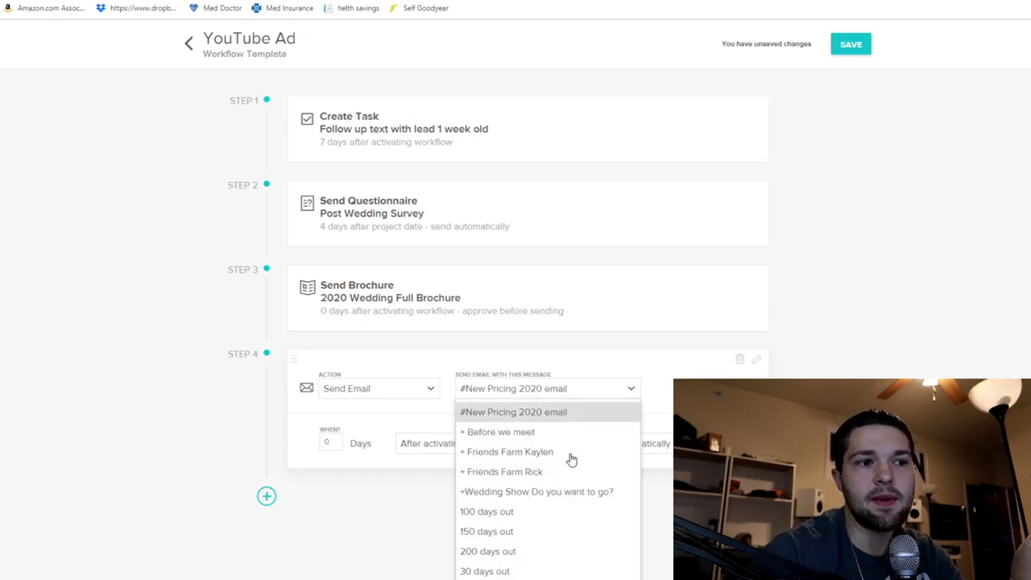
scroll(564, 479, down, 3)
scroll(564, 482, down, 1)
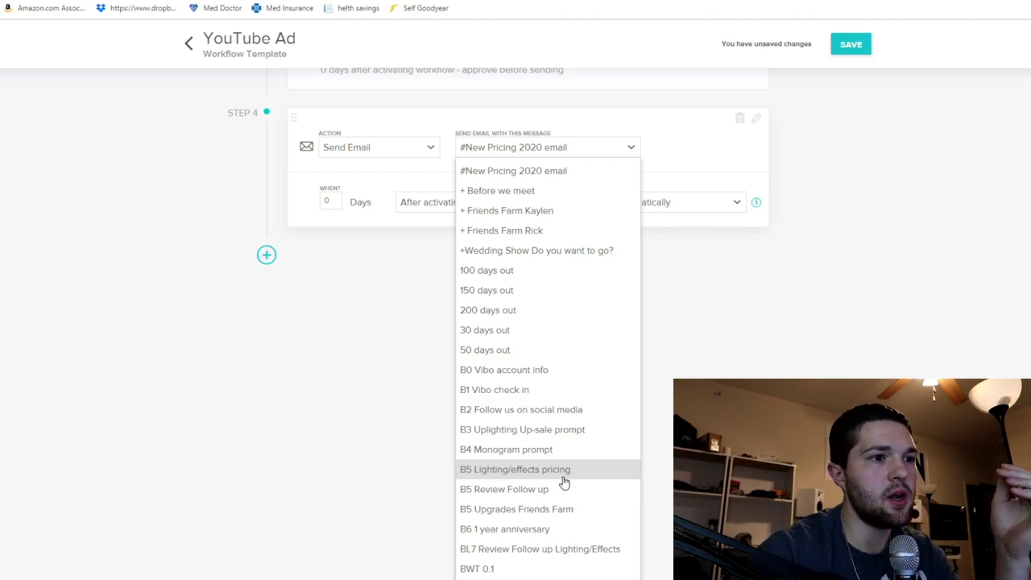
click(556, 409)
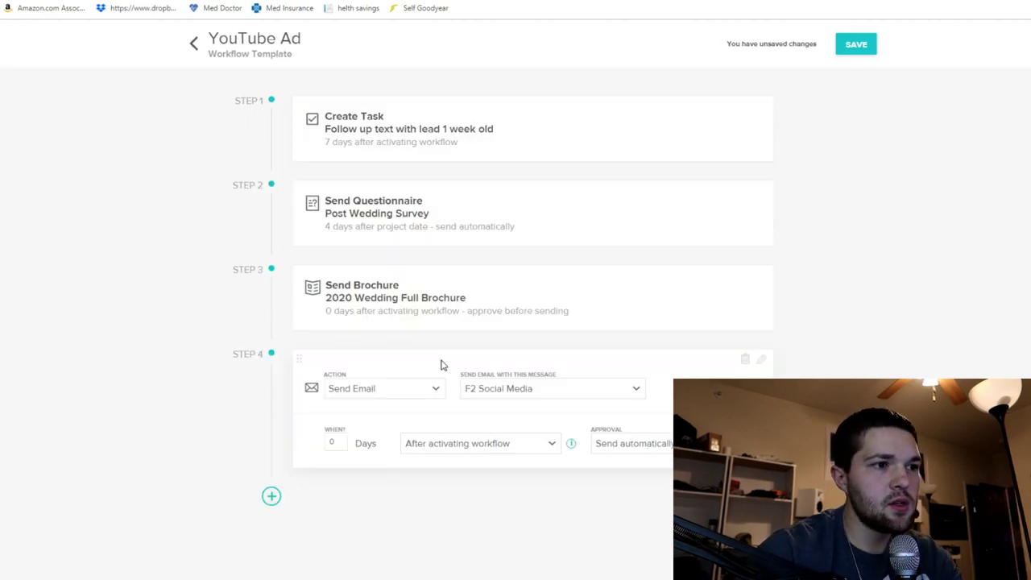
click(513, 444)
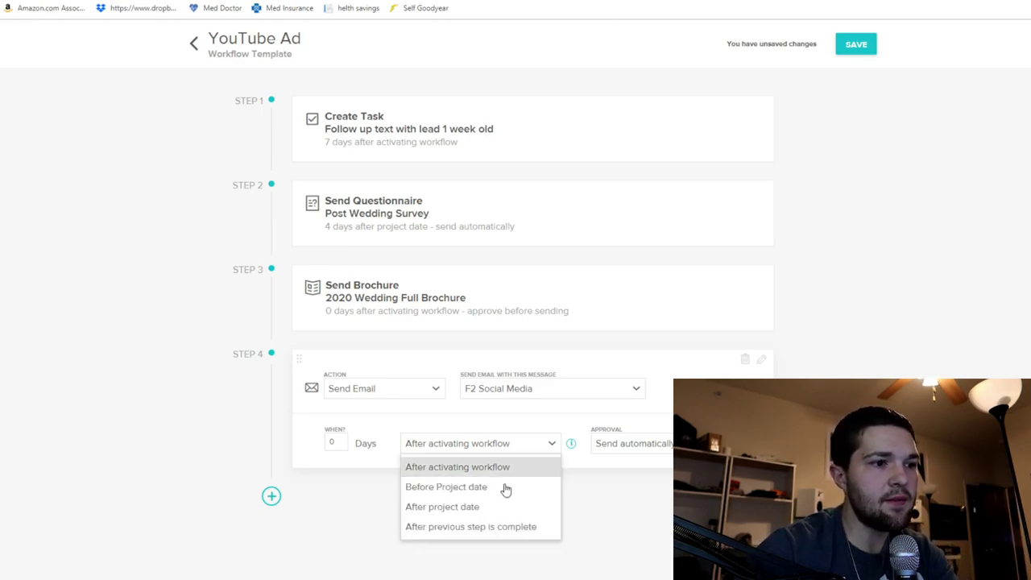
click(471, 527)
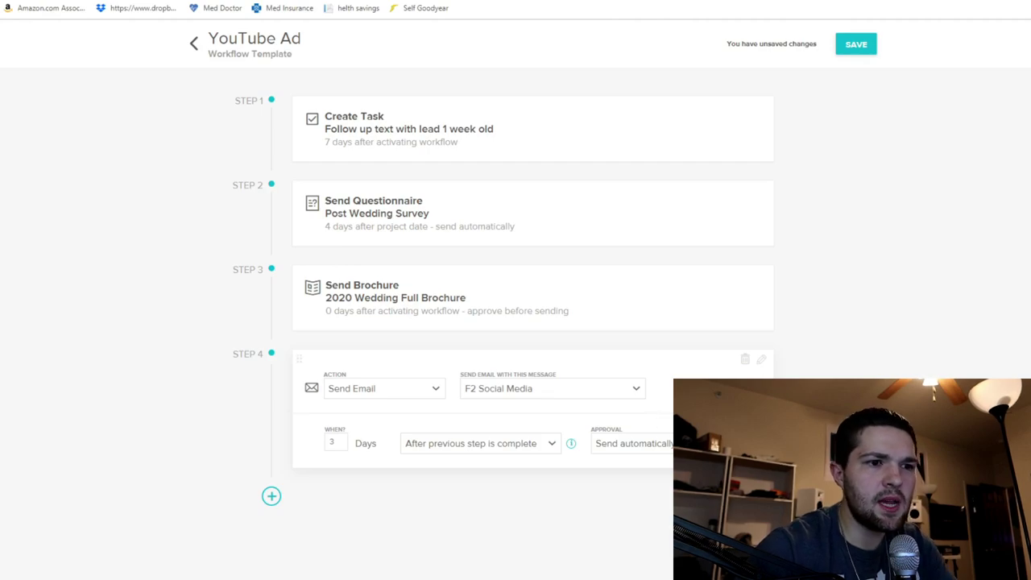
Step: Save the YouTube Ad workflow template and return to the workflow list
click(271, 498)
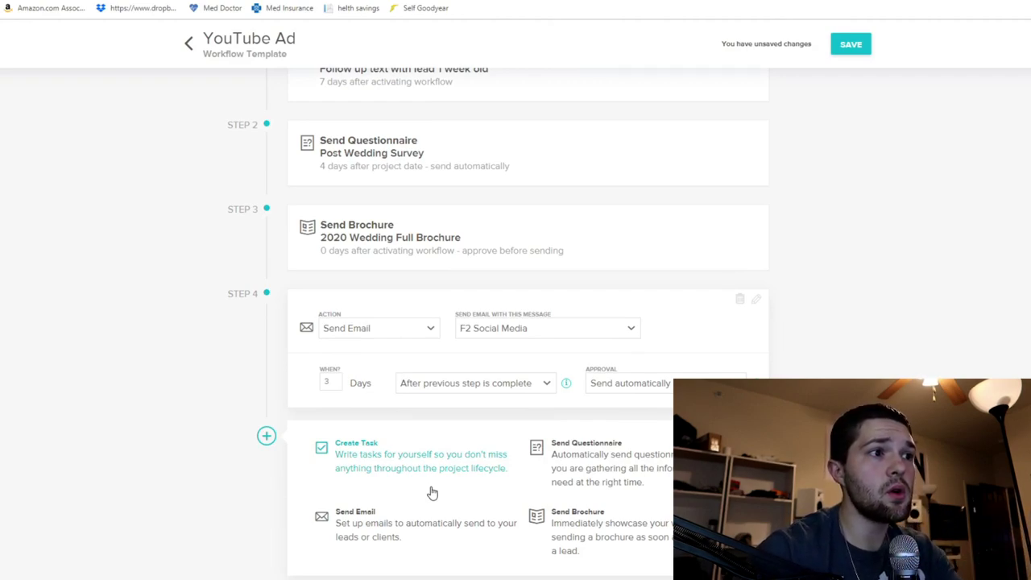
scroll(432, 493, down, 1)
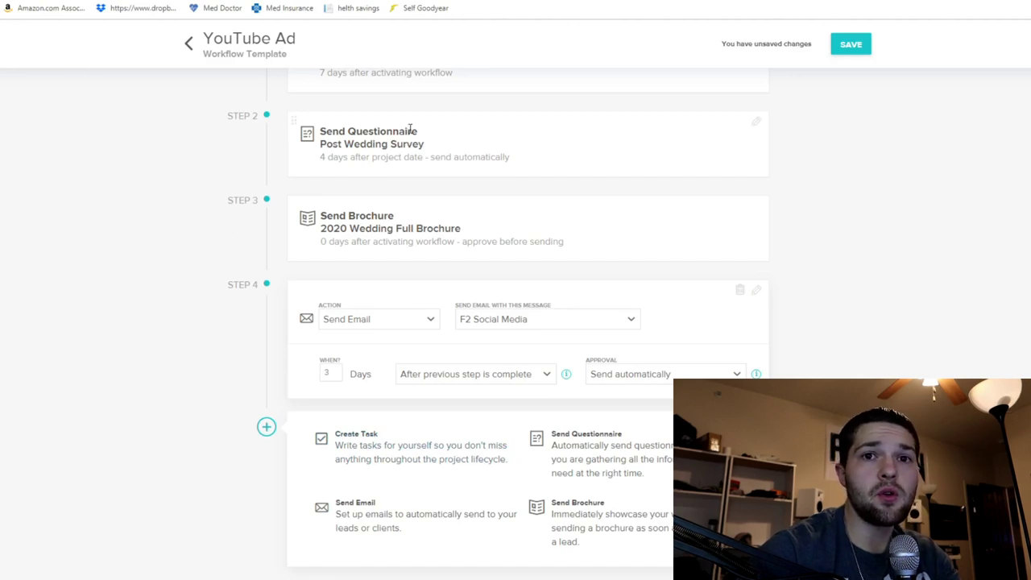
click(859, 44)
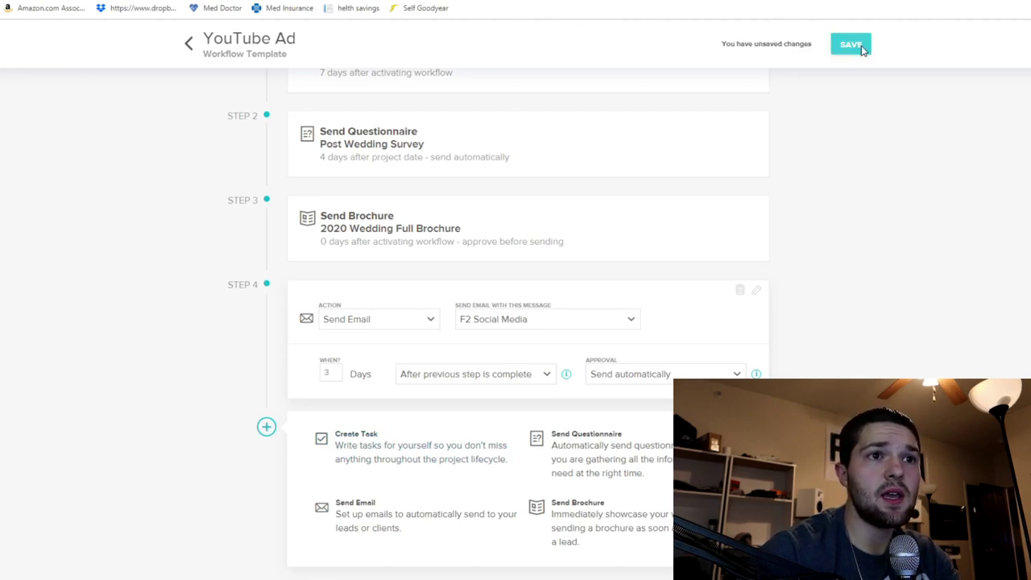
click(191, 53)
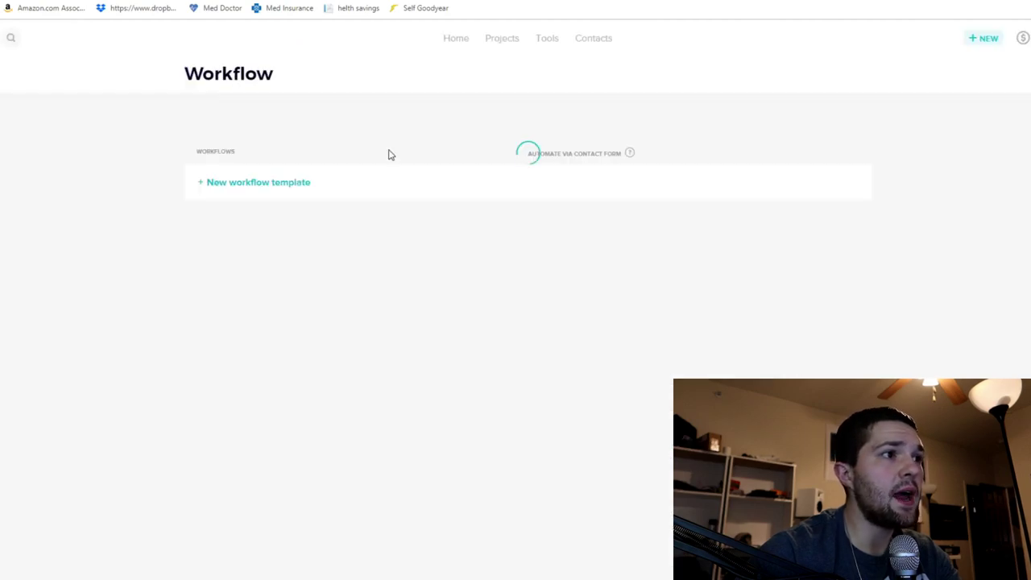
Step: Look through the list of workflow templates and open the Booked work flow template
scroll(338, 211, down, 1)
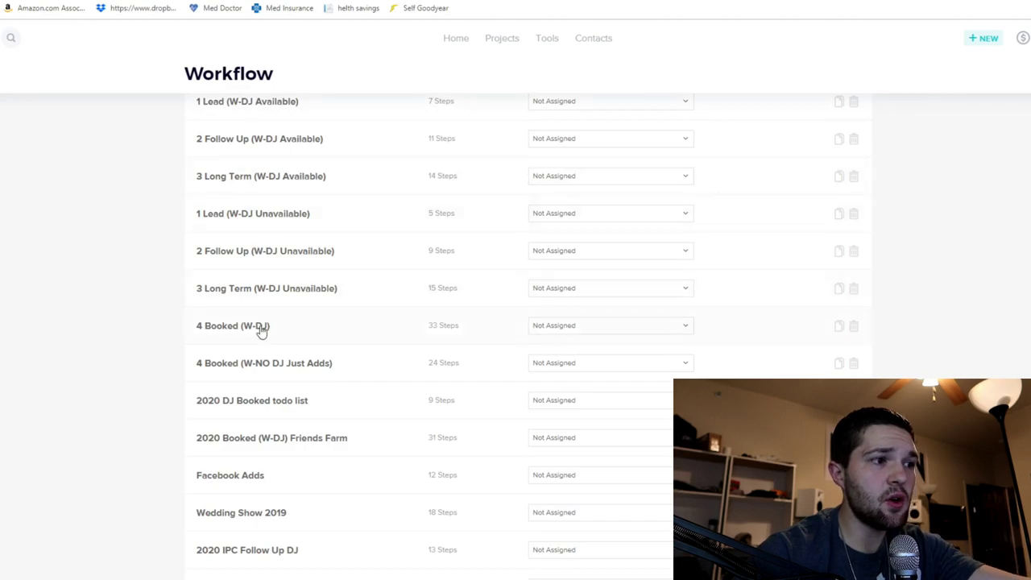
scroll(261, 334, down, 2)
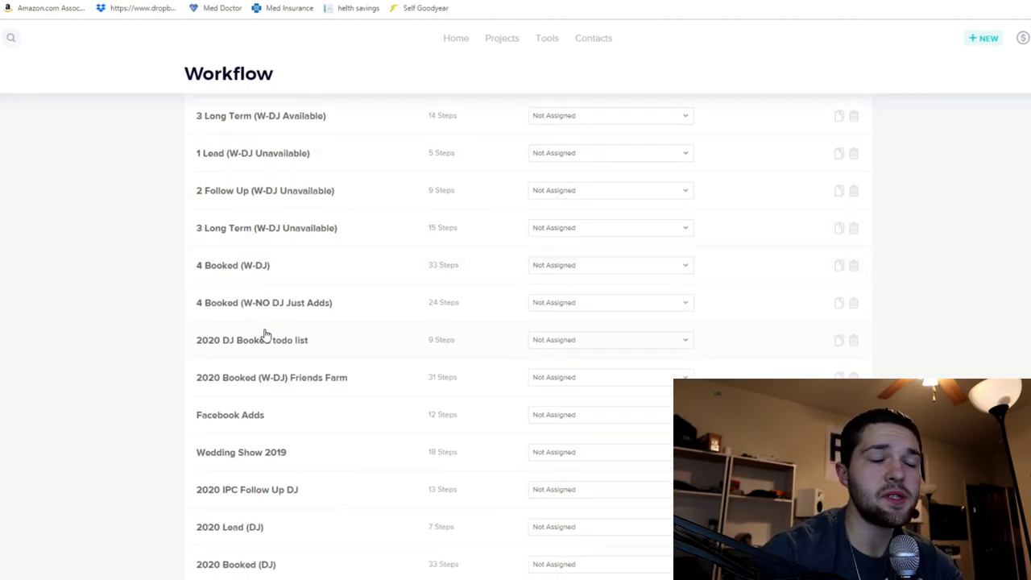
scroll(264, 334, down, 2)
scroll(266, 333, down, 2)
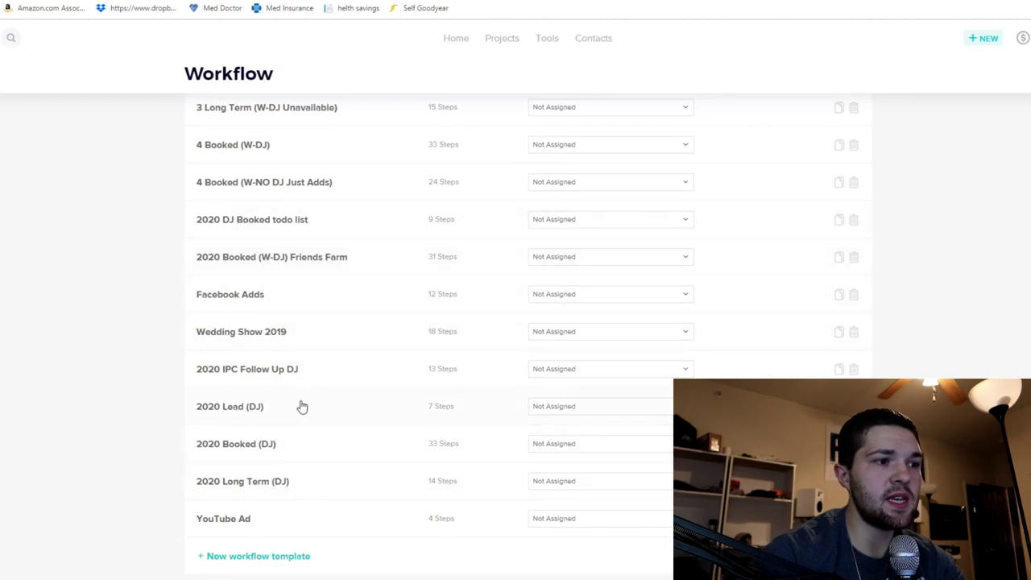
scroll(330, 435, up, 4)
scroll(347, 368, up, 1)
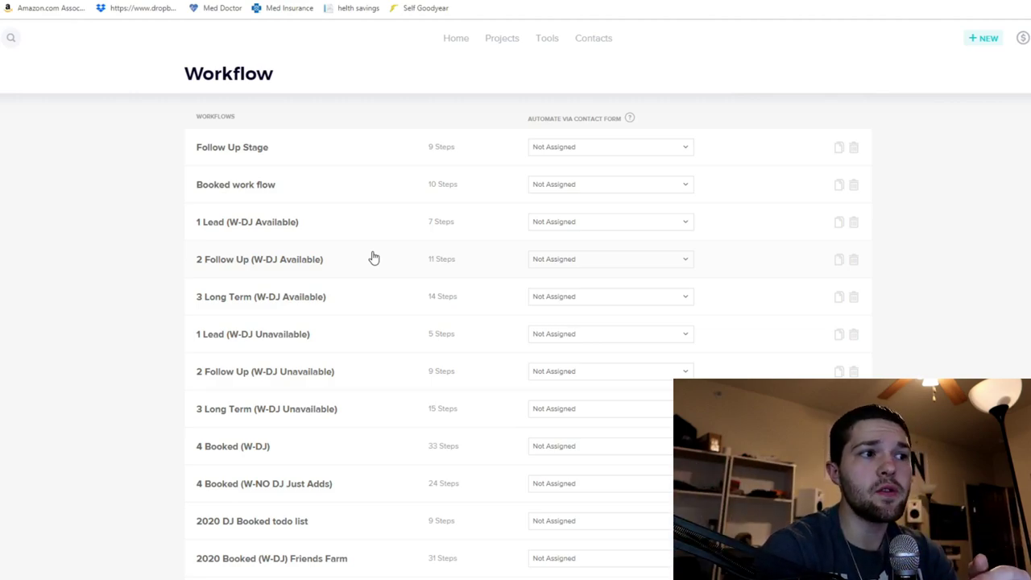
scroll(387, 210, up, 1)
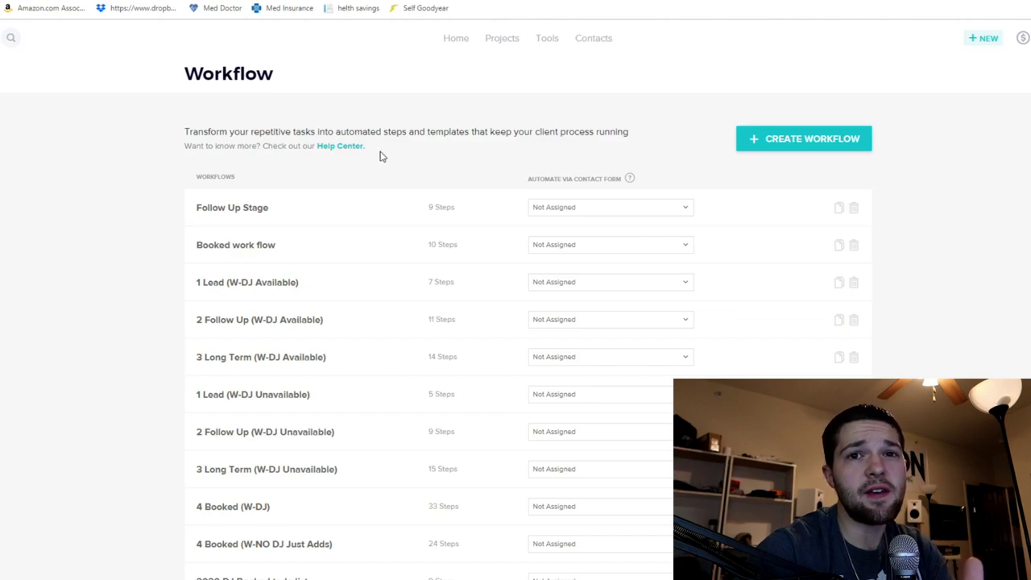
click(308, 246)
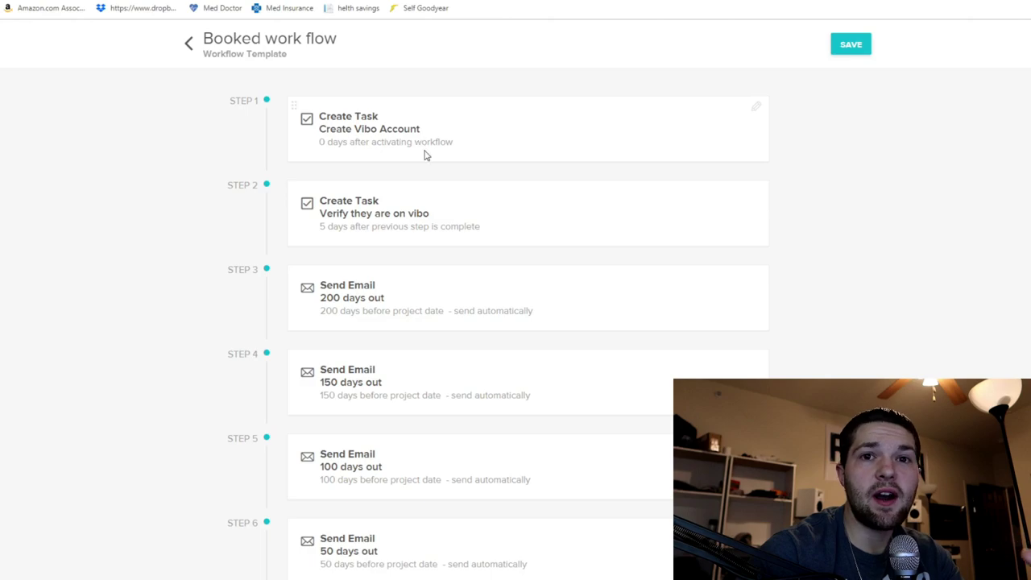
Step: Open the Create Vibo Account task in step 1 to examine its action and timing settings
click(467, 128)
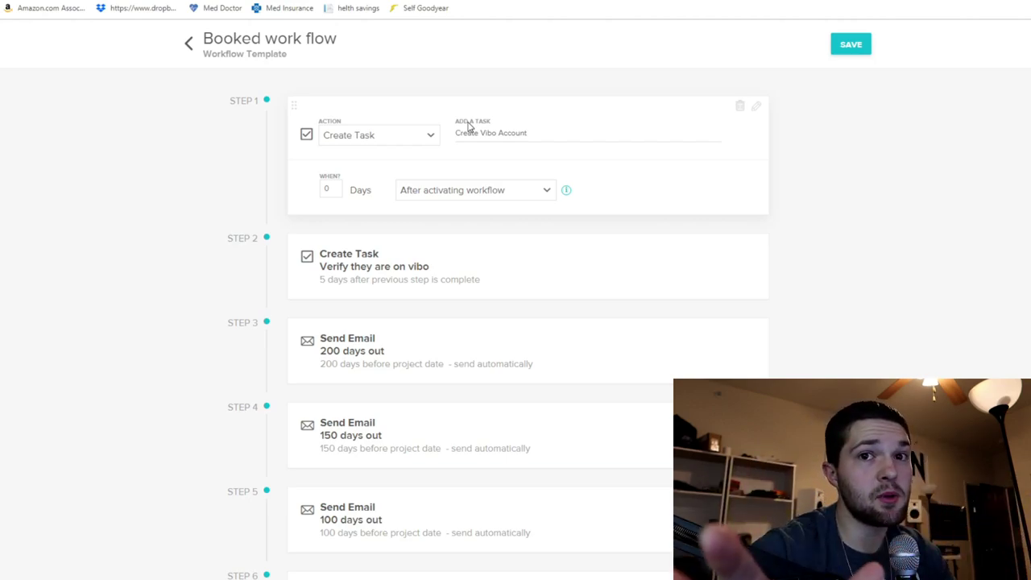
scroll(584, 157, down, 1)
scroll(564, 155, up, 1)
scroll(580, 167, down, 1)
scroll(492, 179, up, 1)
scroll(425, 191, down, 1)
scroll(379, 173, up, 1)
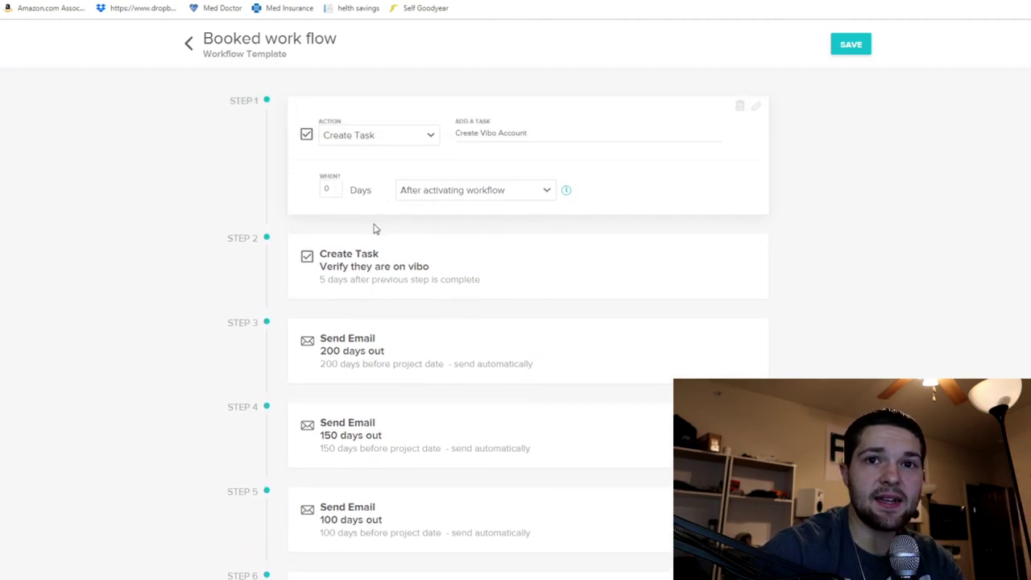
Step: Review the vibo verification task and scheduled emails, and open the 200 days out email step to examine its settings
scroll(366, 228, down, 1)
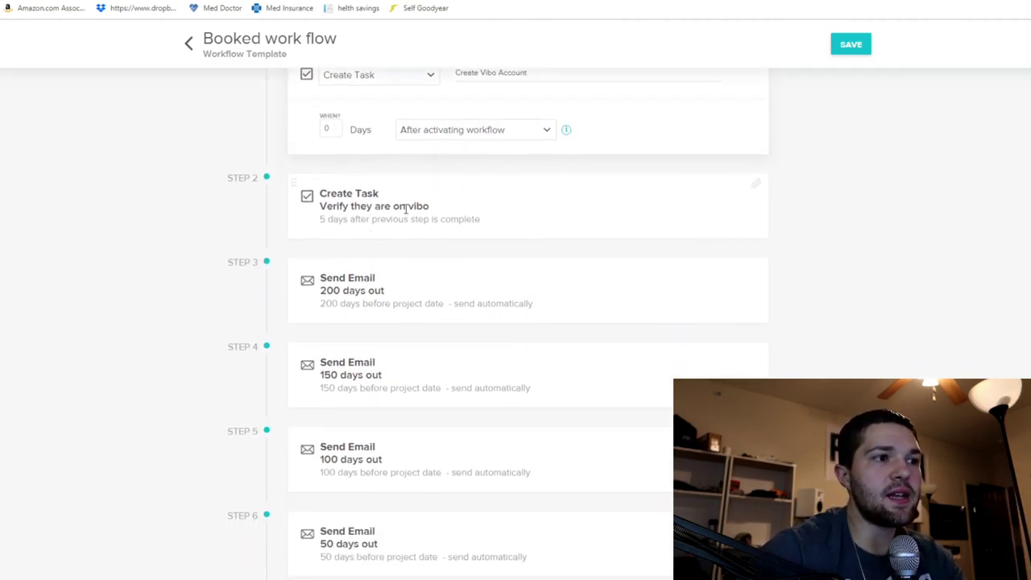
scroll(432, 203, down, 1)
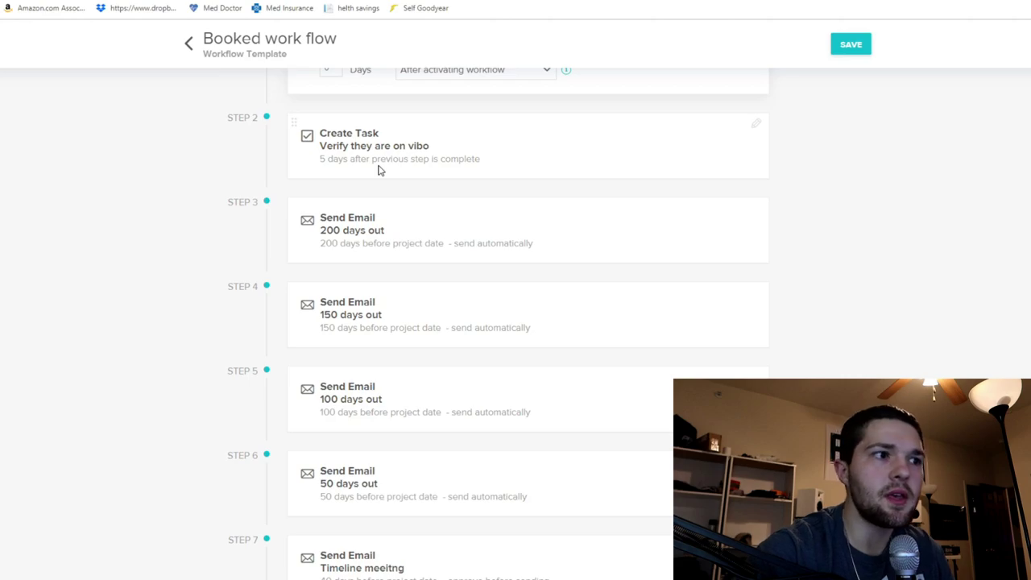
scroll(387, 202, down, 1)
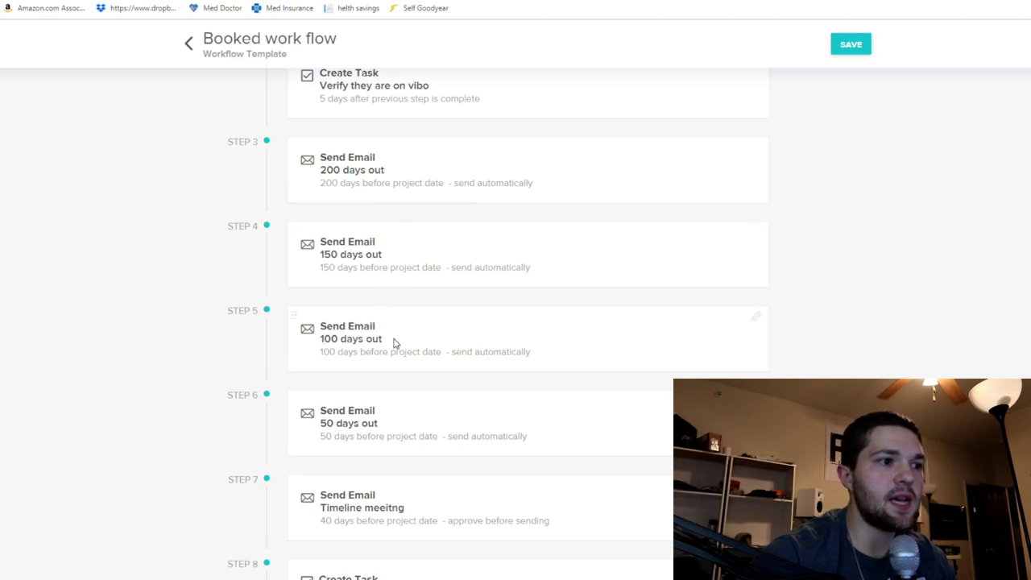
scroll(752, 141, up, 1)
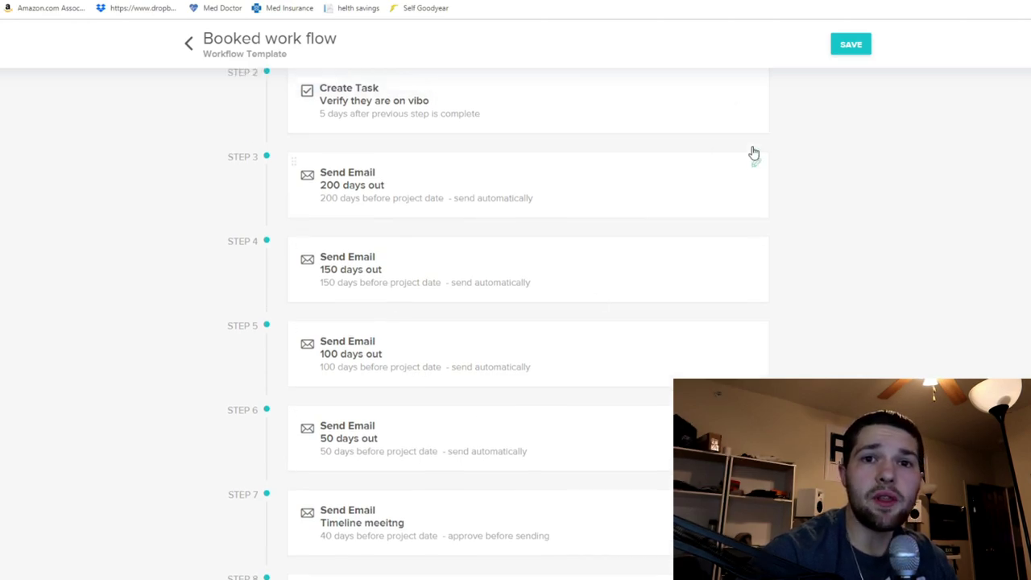
scroll(750, 201, down, 1)
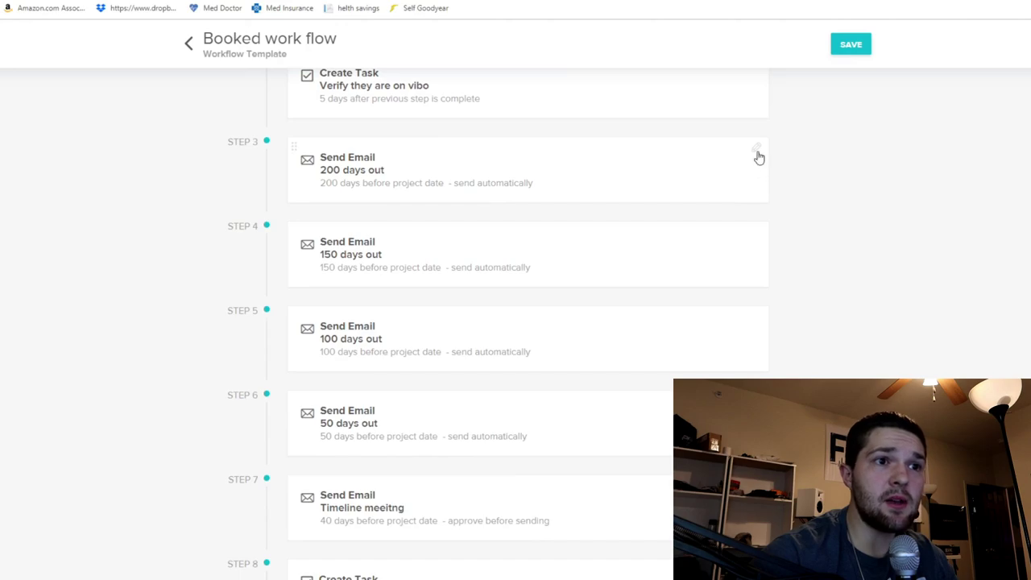
click(482, 197)
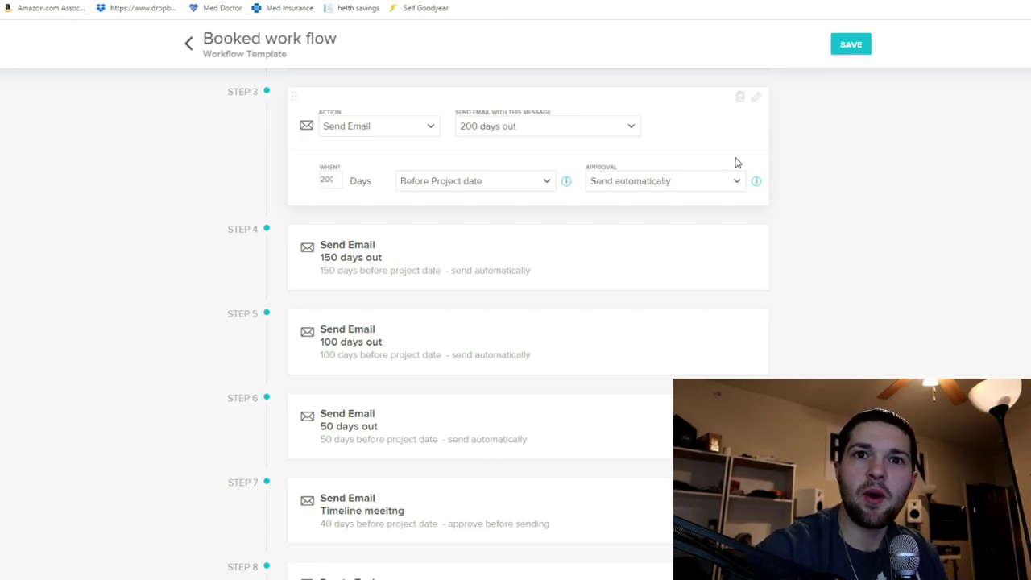
Step: Open the 50 days out email step to examine its settings and review the remaining steps through the 1 year anniversary email
scroll(412, 207, down, 2)
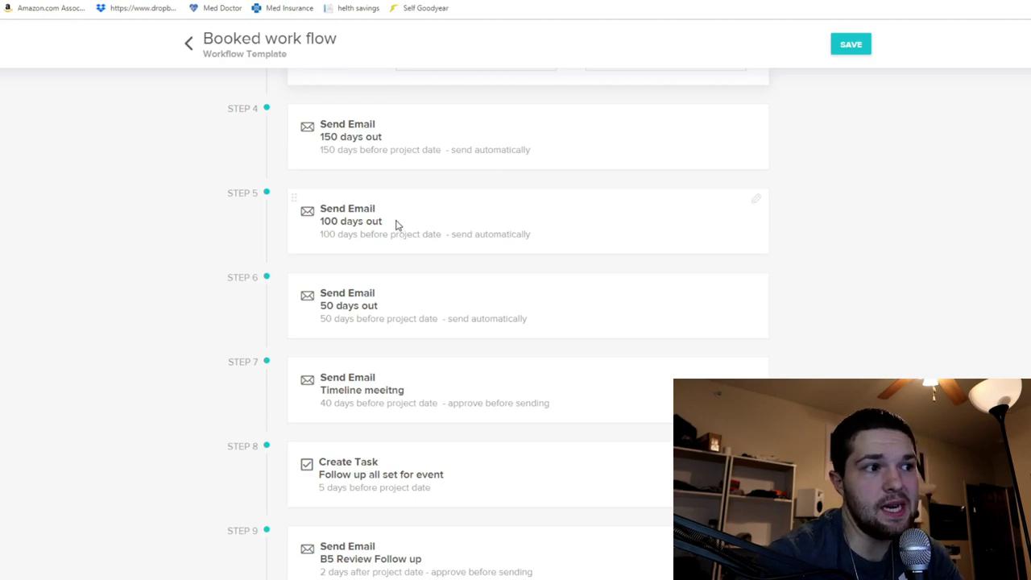
scroll(448, 246, down, 1)
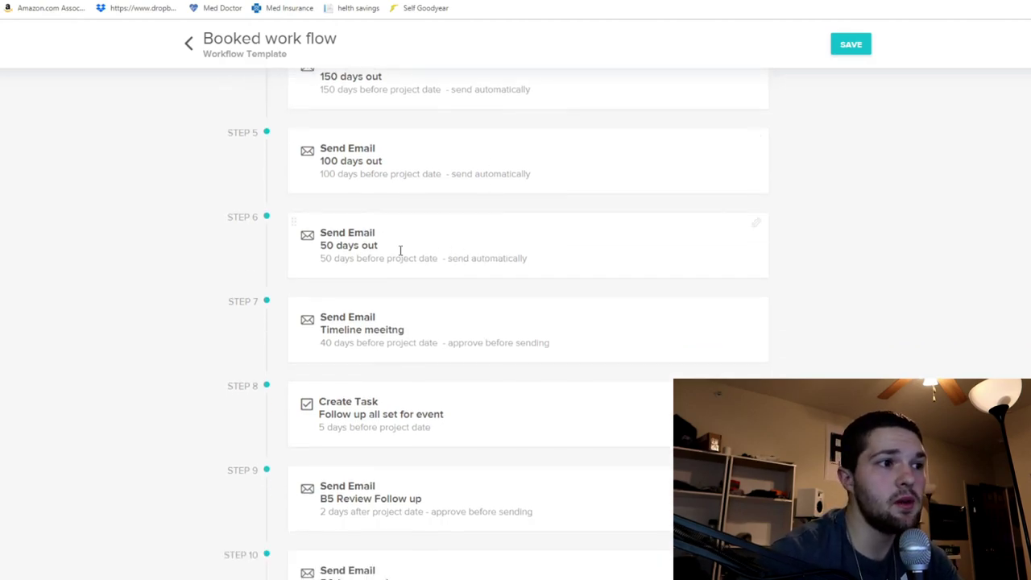
click(401, 249)
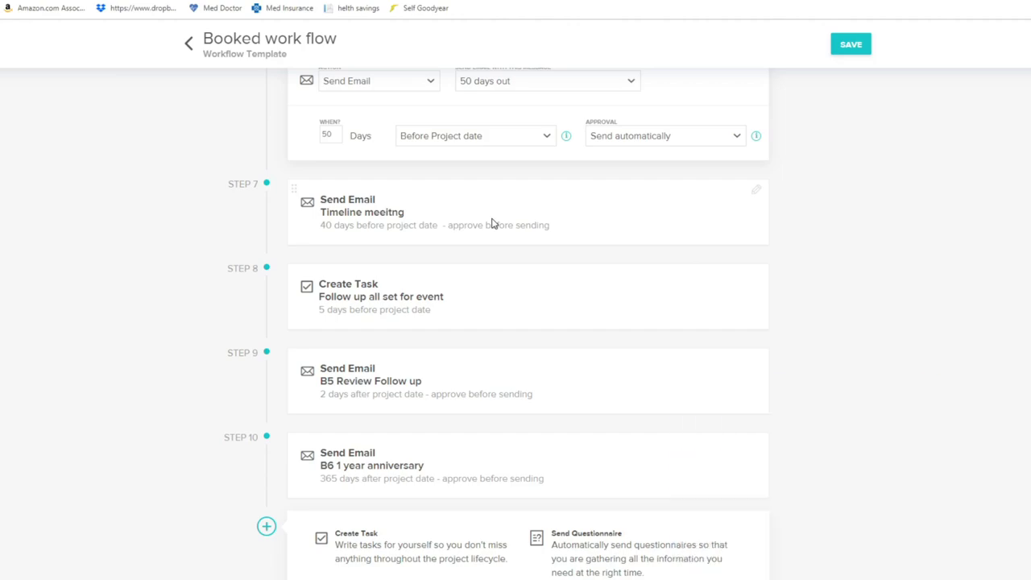
scroll(448, 240, down, 1)
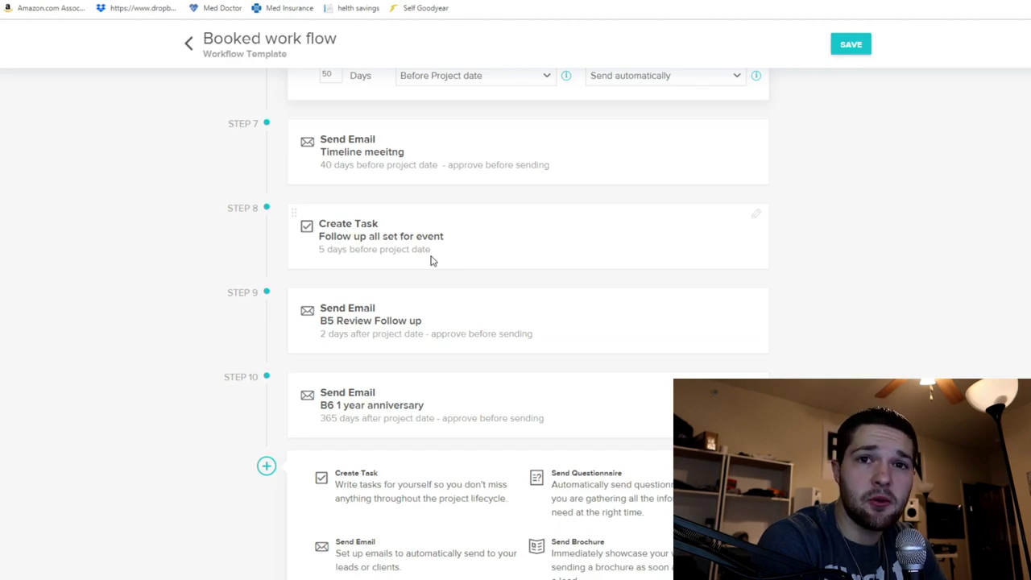
Step: Leave the Booked work flow template and open the projects list showing the Brochure Sent stage
scroll(459, 294, down, 1)
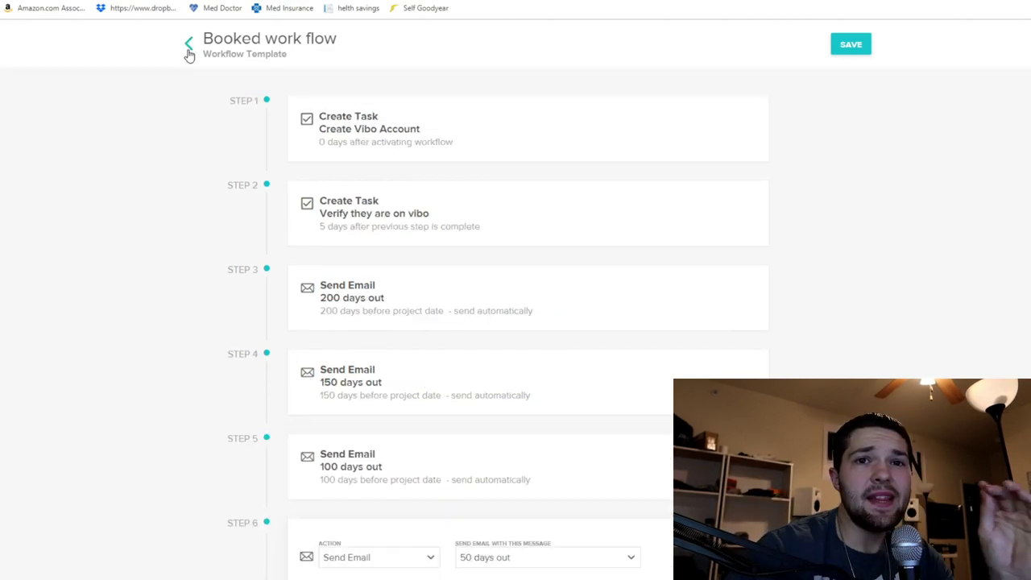
click(189, 46)
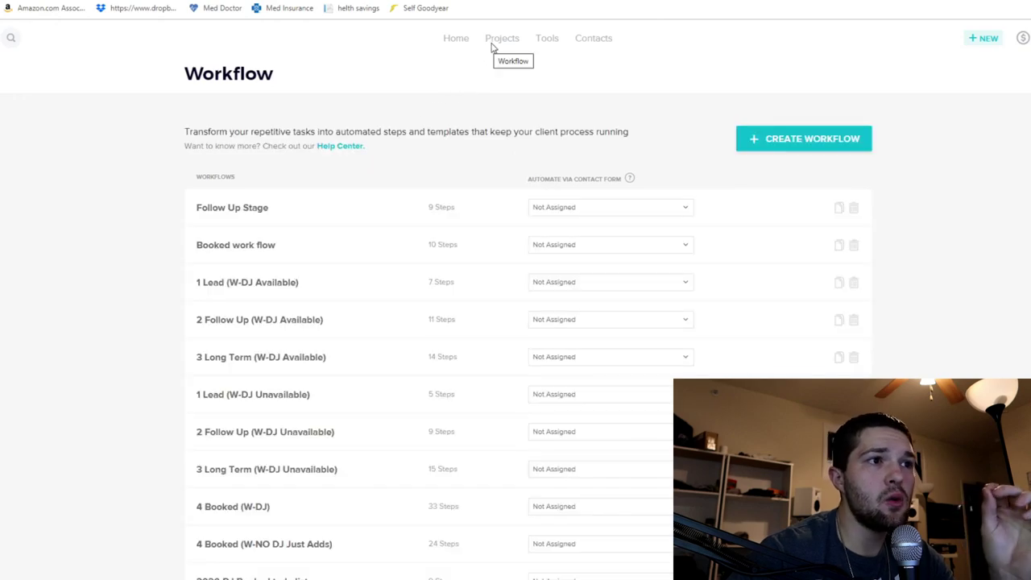
click(503, 40)
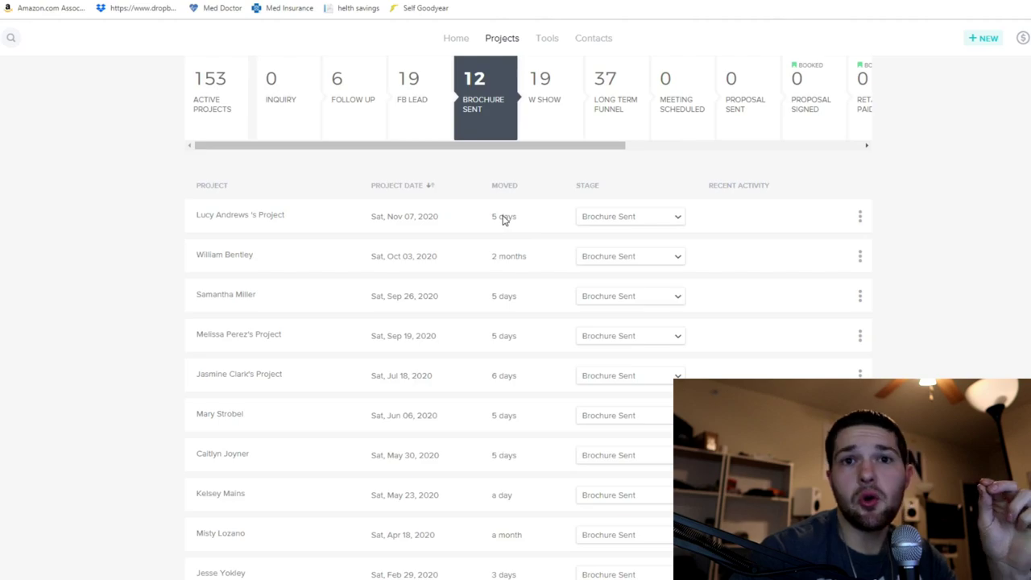
Step: Open the Nov 07, 2020 wedding project in the Brochure Sent stage and examine the workflow assigned to it
click(255, 218)
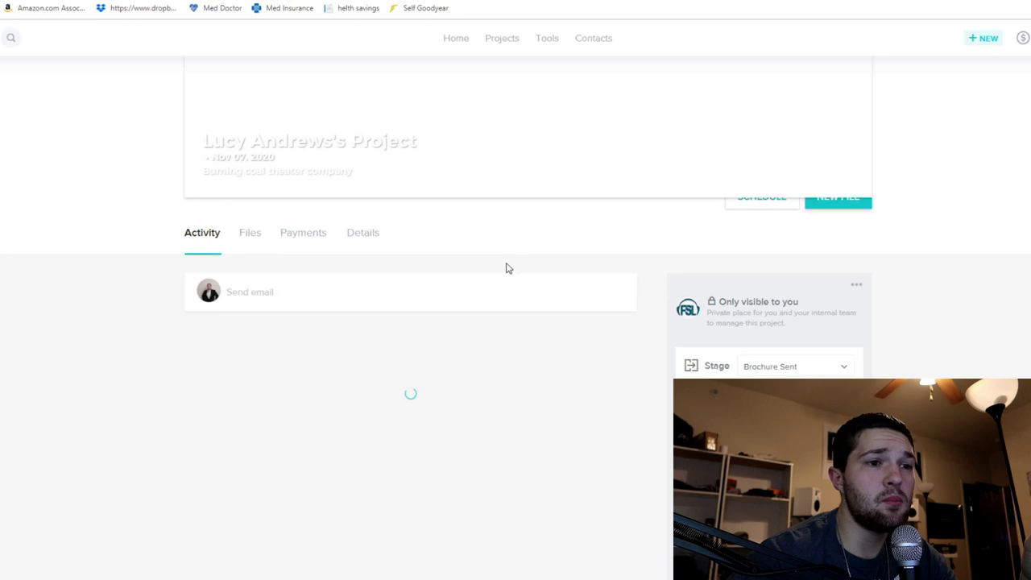
scroll(676, 291, down, 2)
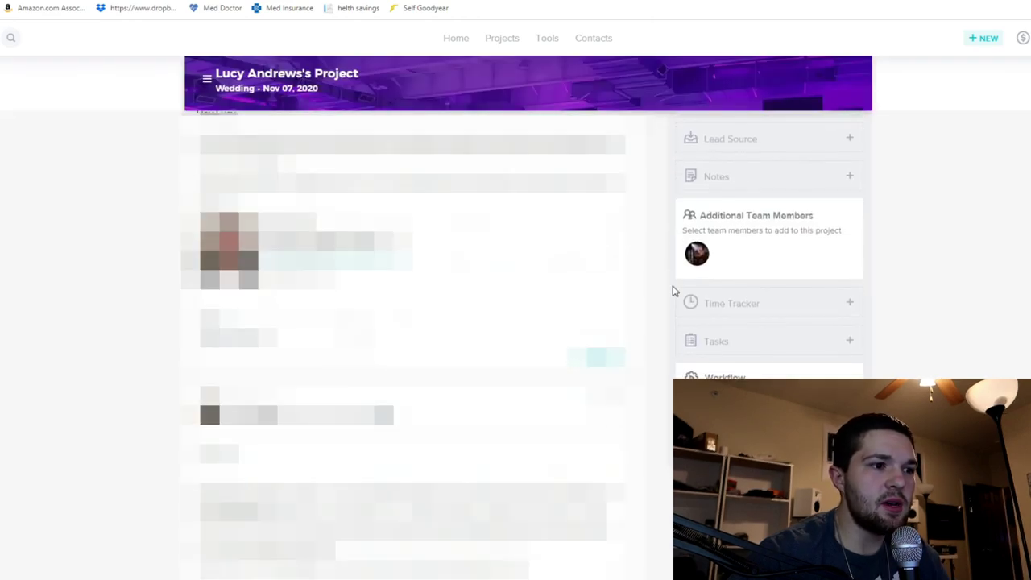
scroll(676, 291, down, 2)
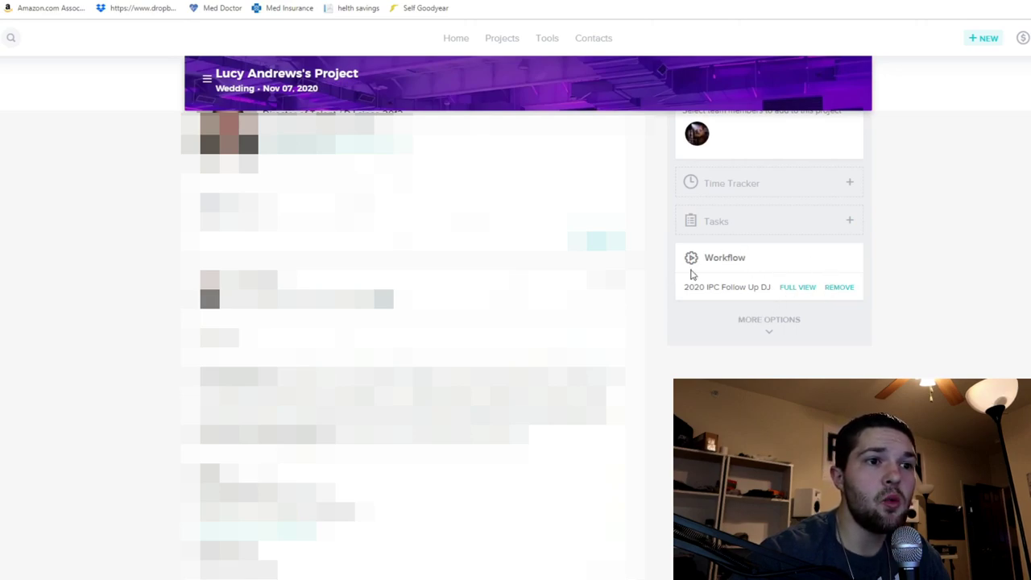
scroll(776, 290, up, 1)
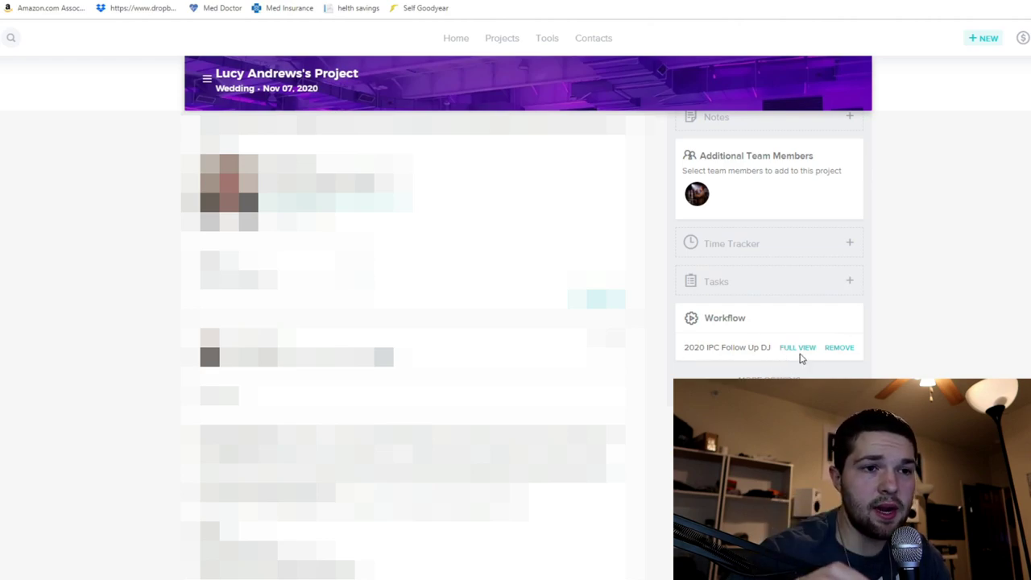
Step: Return to the list of workflow templates and look through it
key(alt+Left)
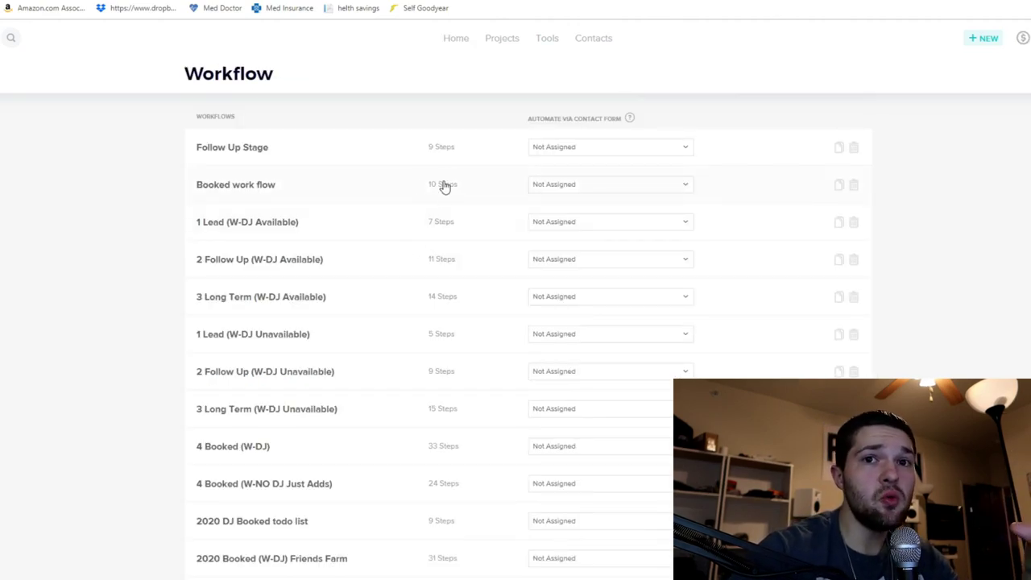
scroll(445, 193, down, 5)
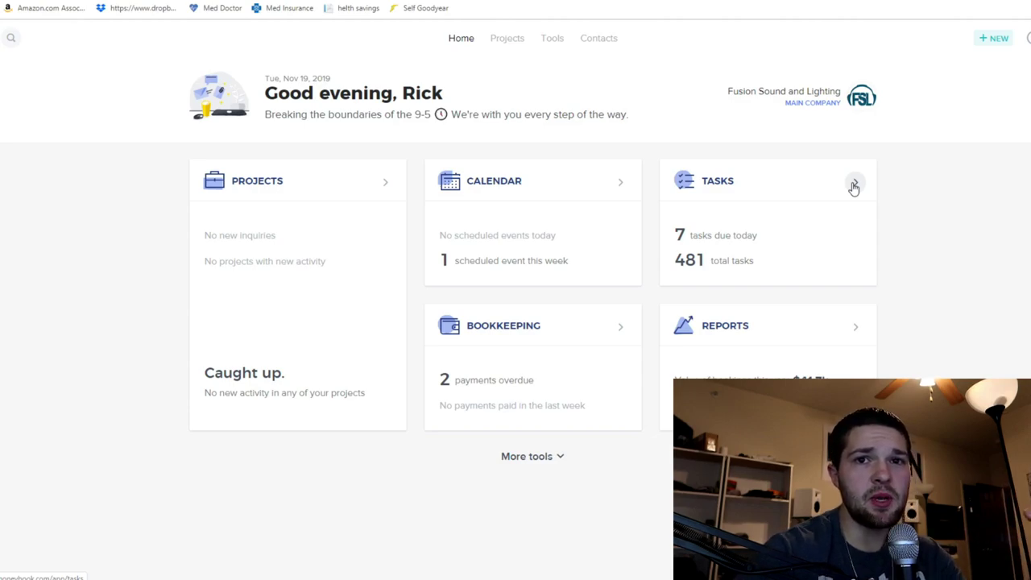
Step: Open the task management page from the home dashboard and review today's tasks and the available task filters
click(814, 188)
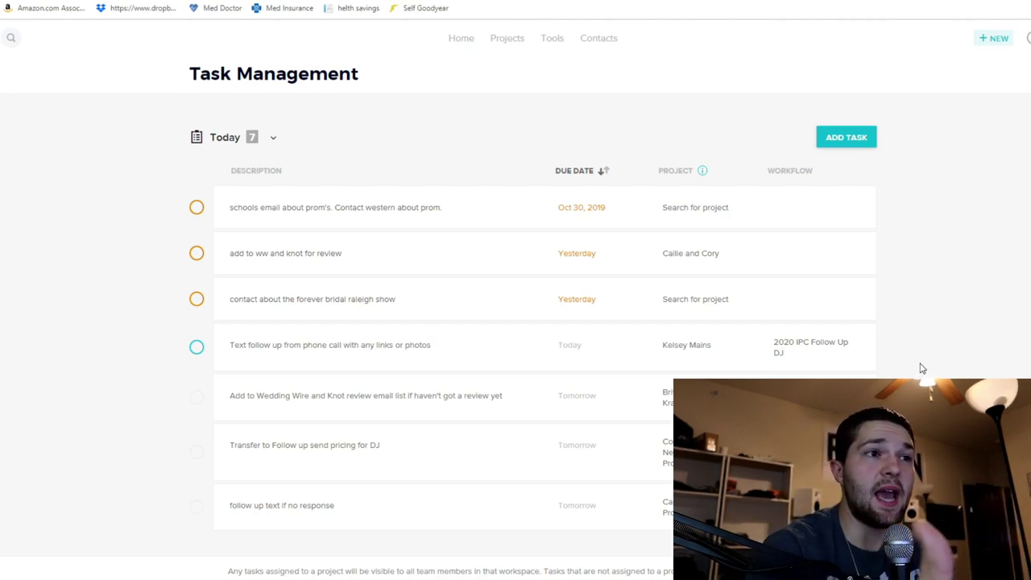
click(273, 140)
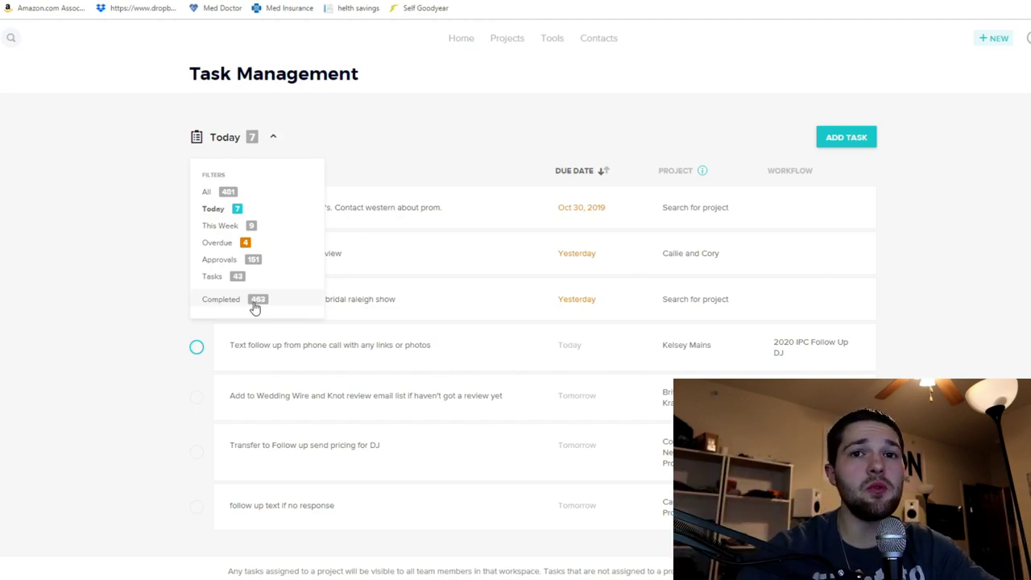
click(470, 137)
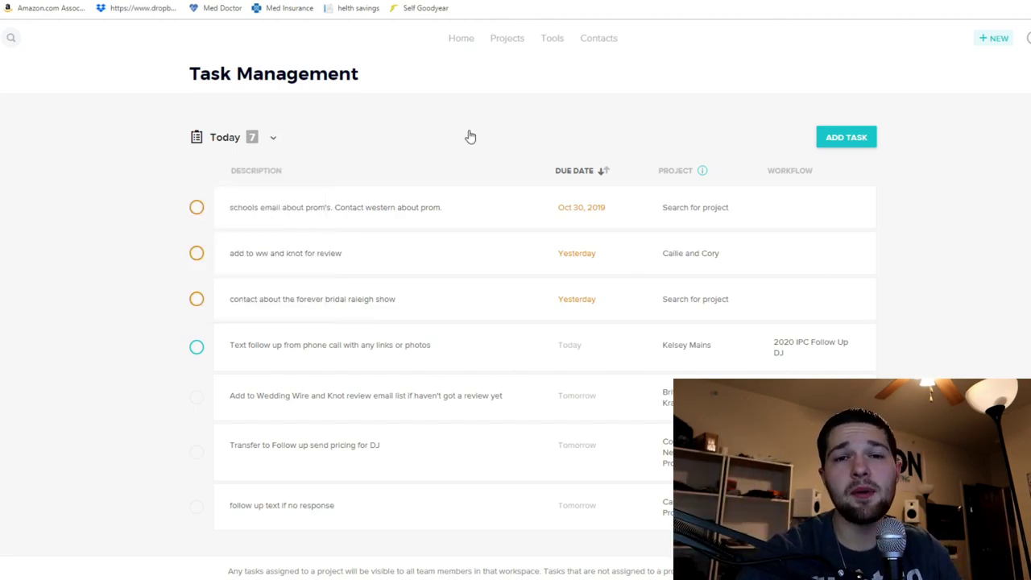